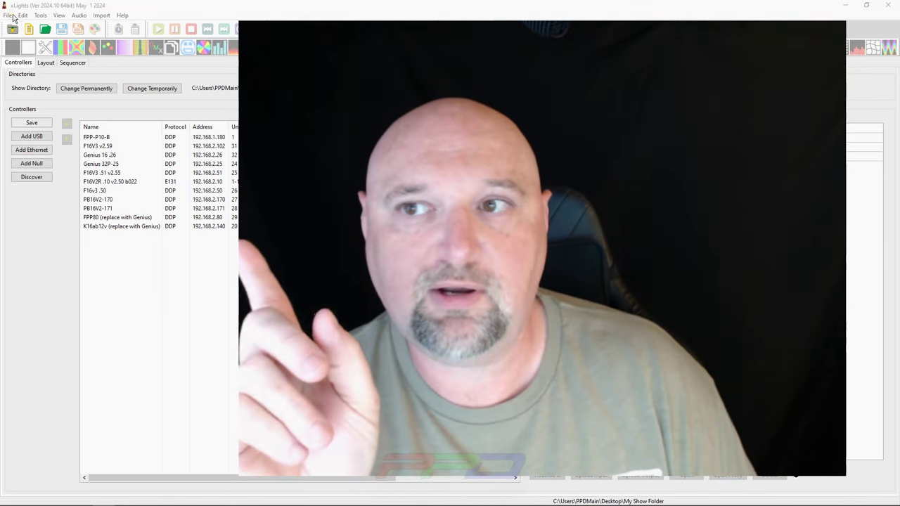
Open Preferences at the Backup settings and keep Backup On Launch enabled.
click(13, 17)
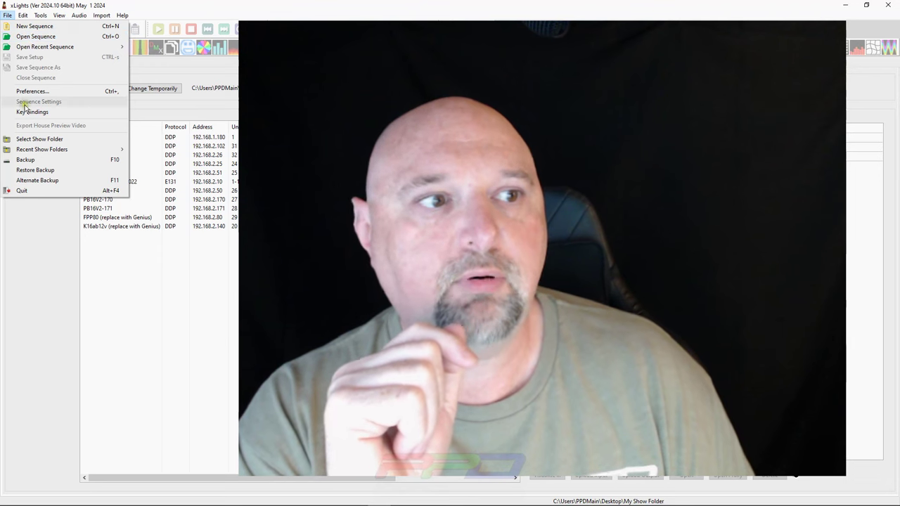
click(32, 91)
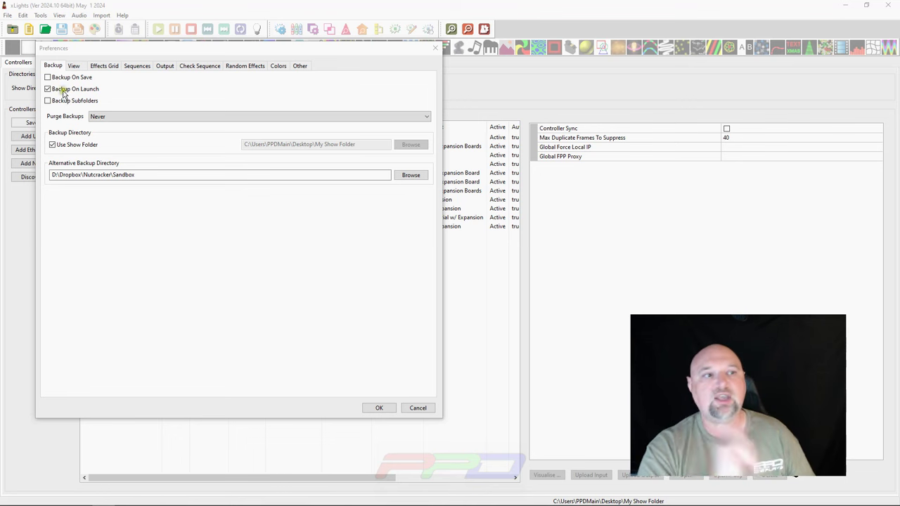
click(62, 90)
click(61, 91)
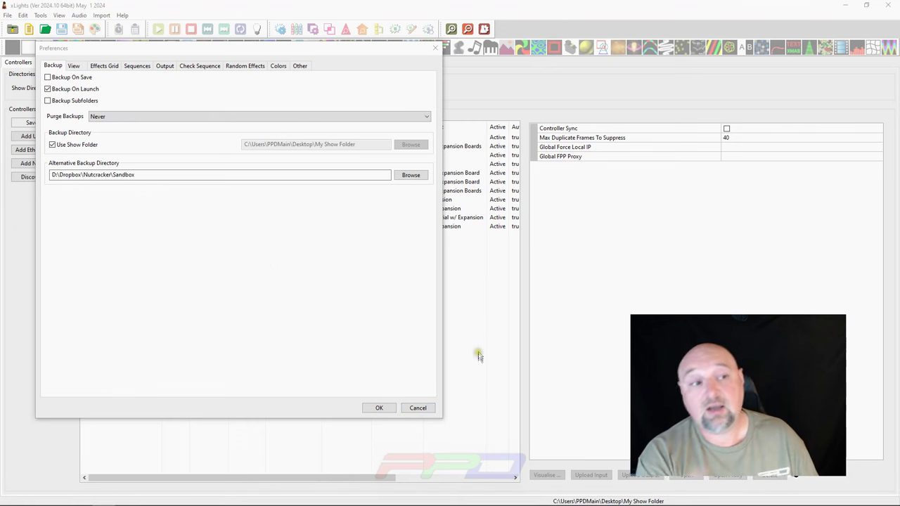
Cancel Preferences, back up all show XML files to a new dated folder, and minimize xLights.
click(420, 407)
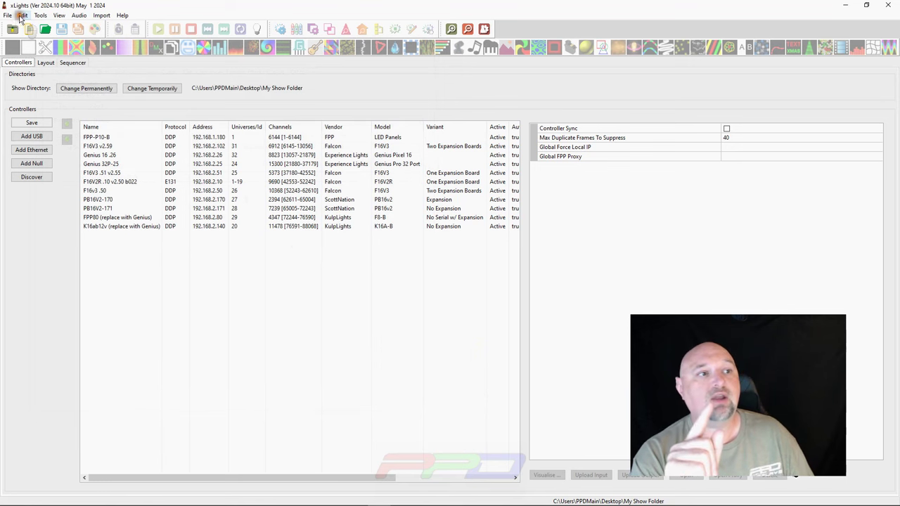
click(21, 16)
mouse_move(6, 15)
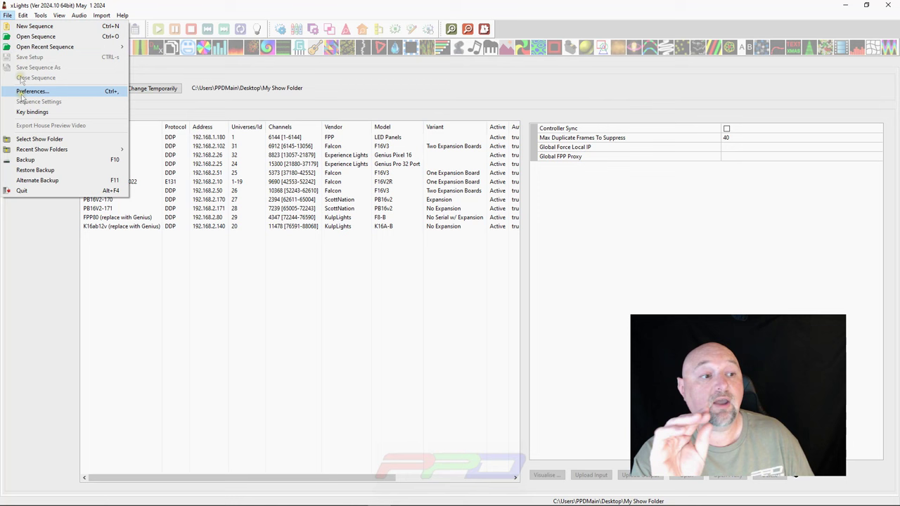
click(24, 160)
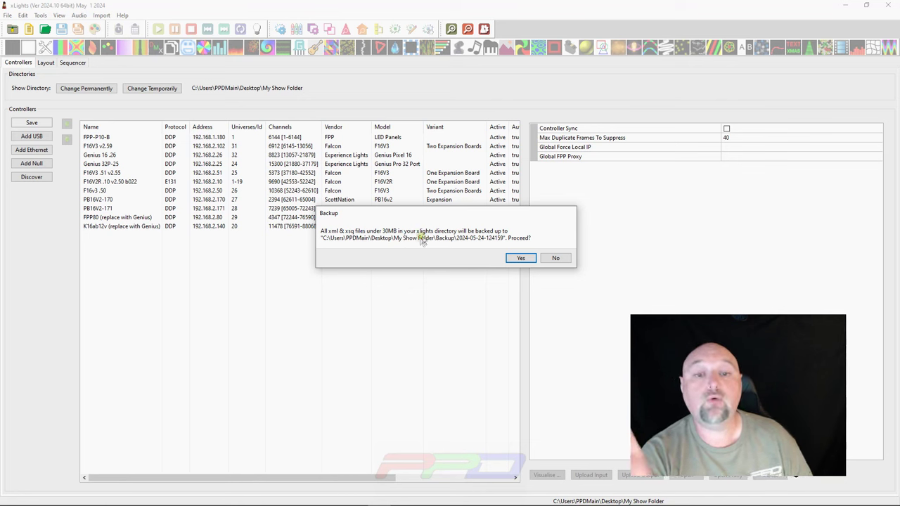
click(524, 258)
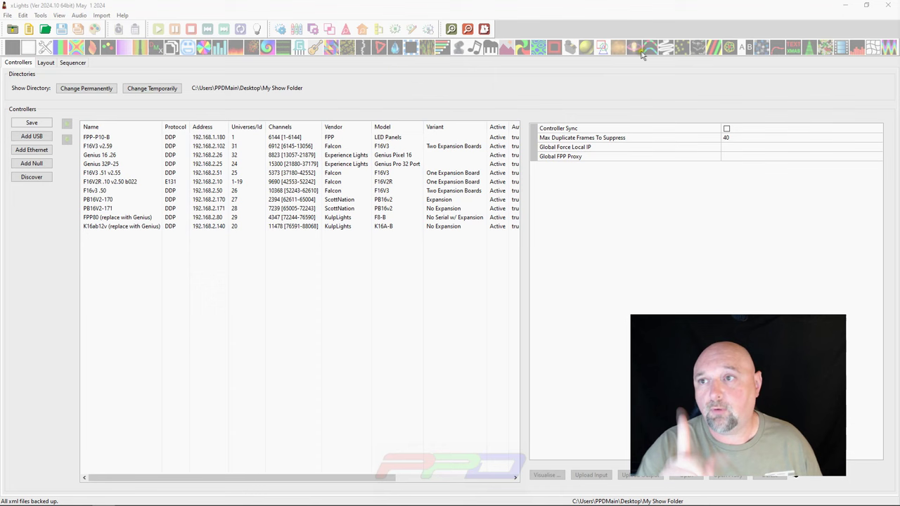
click(843, 8)
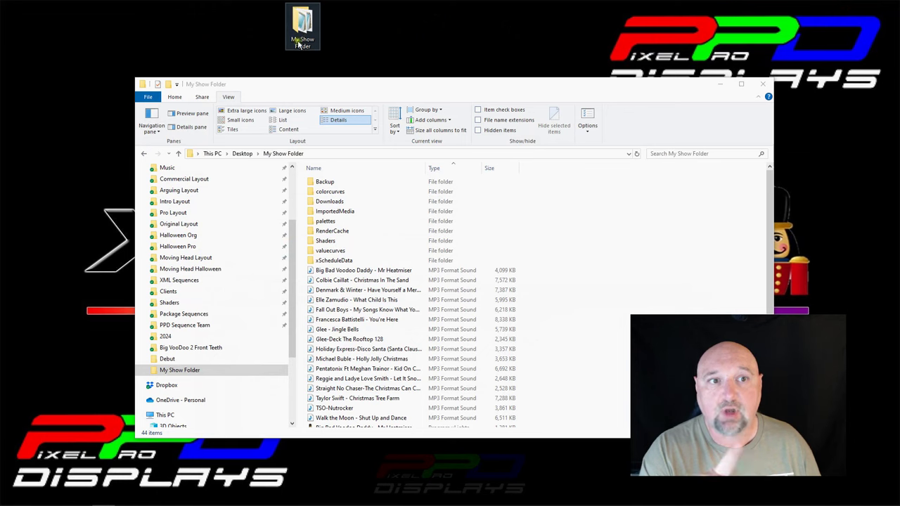
drag(353, 86, 315, 74)
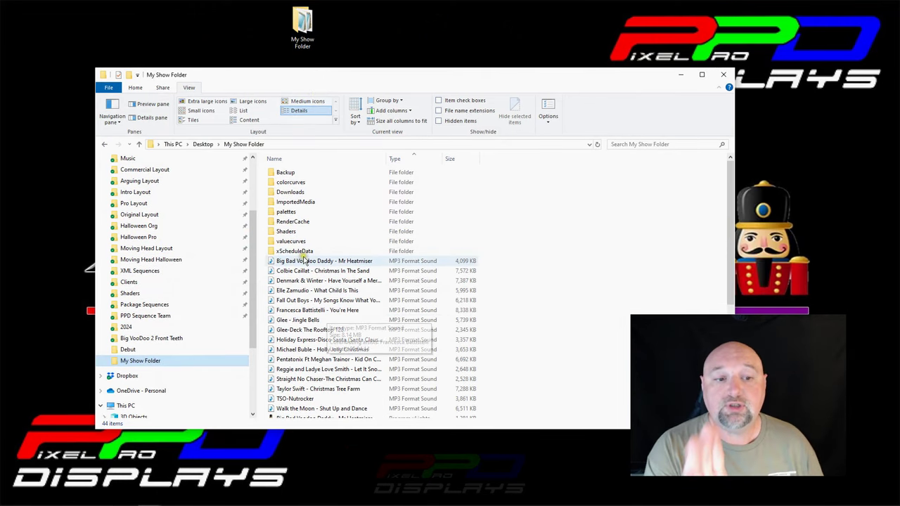
scroll(326, 279, down, 2)
scroll(325, 279, down, 4)
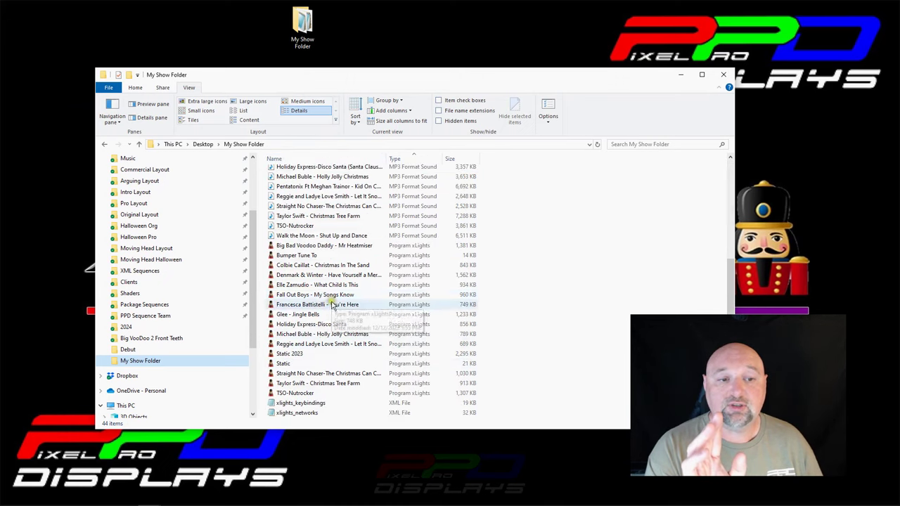
scroll(320, 330, up, 6)
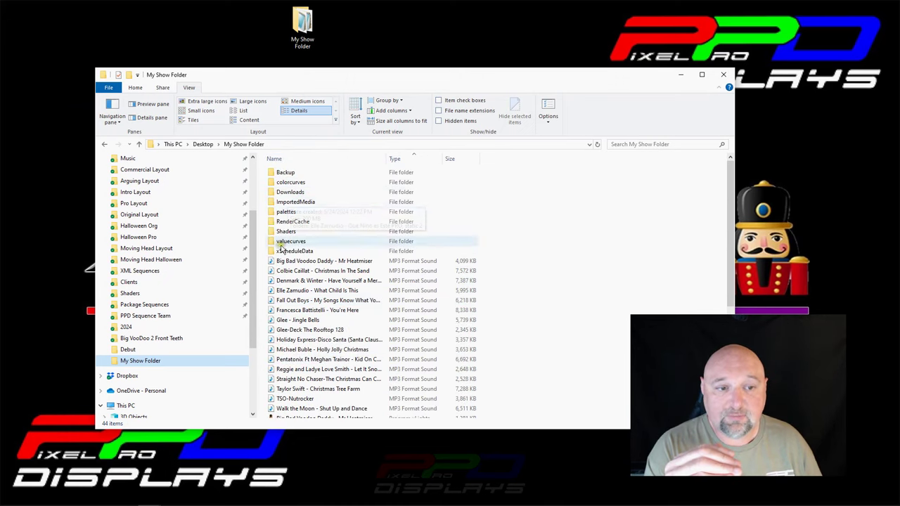
scroll(300, 354, down, 6)
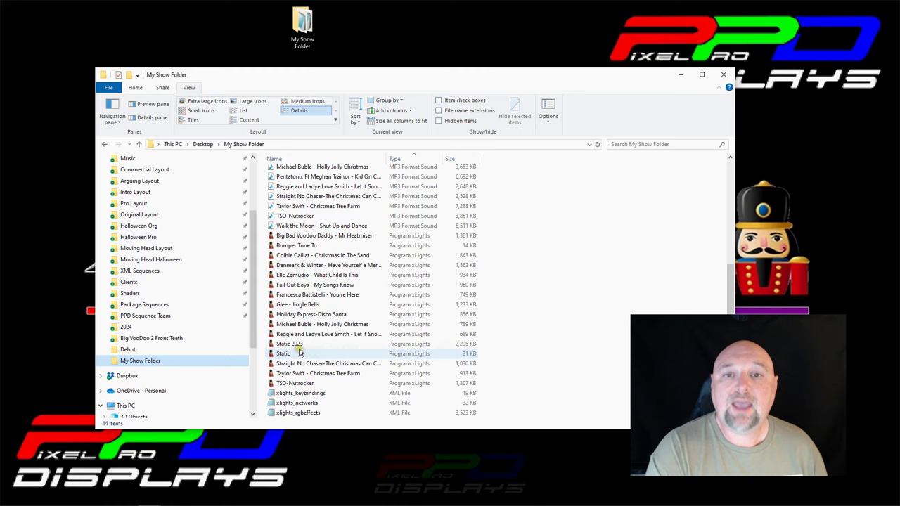
scroll(303, 298, up, 6)
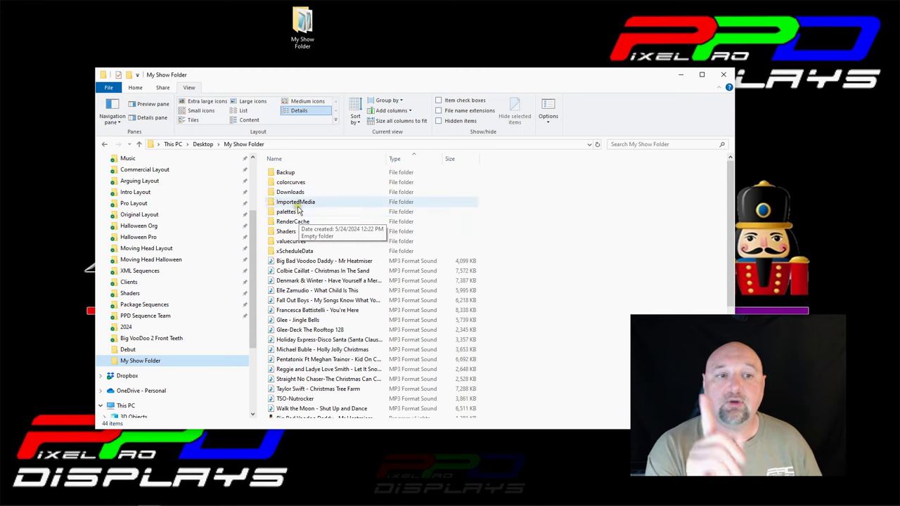
click(281, 174)
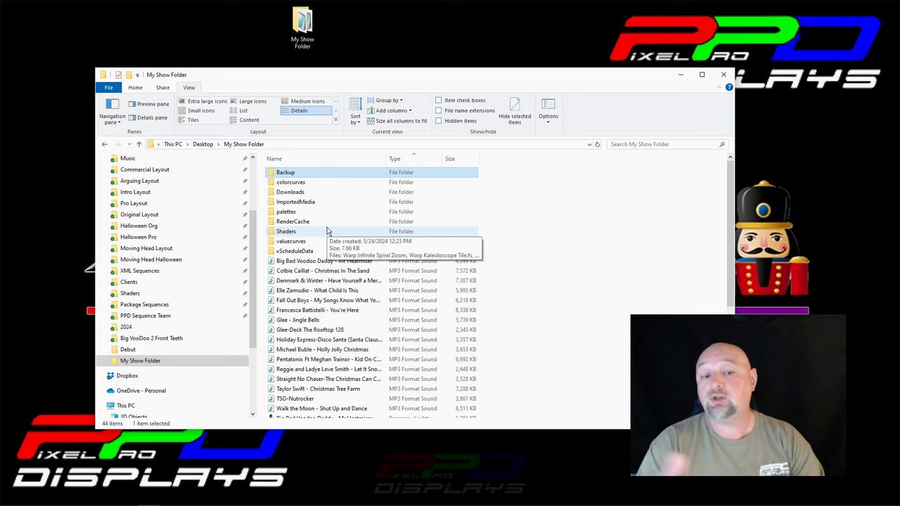
scroll(417, 320, down, 6)
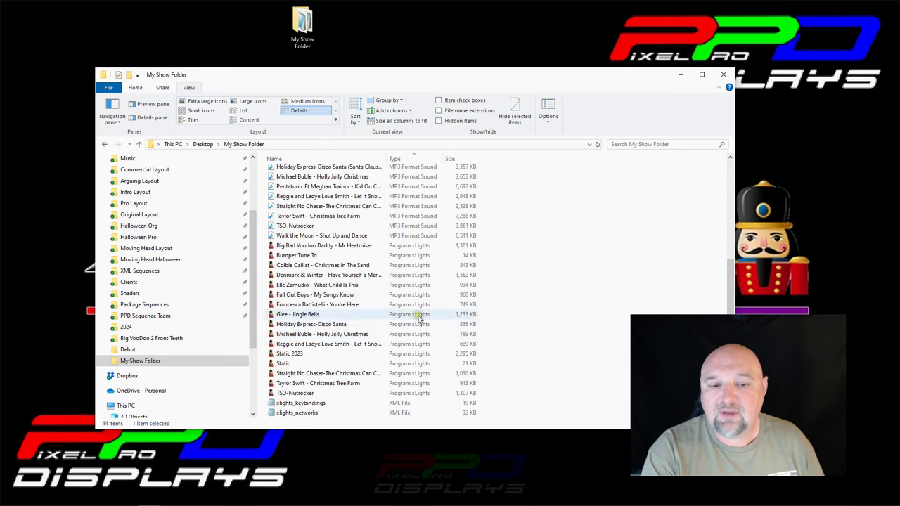
scroll(418, 322, down, 1)
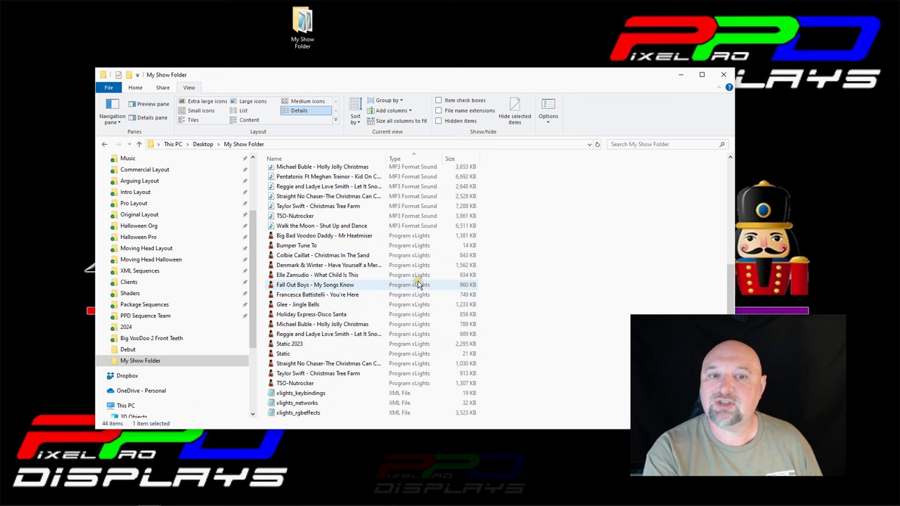
scroll(418, 284, up, 6)
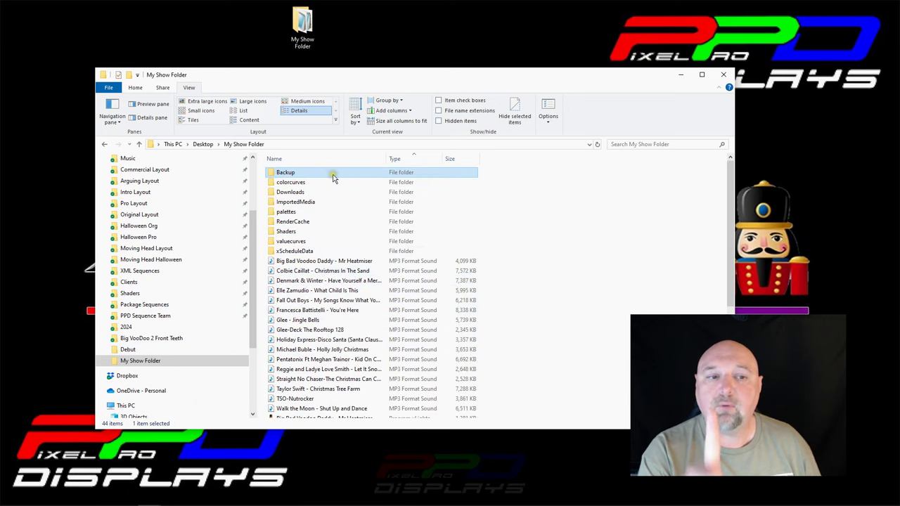
double_click(299, 172)
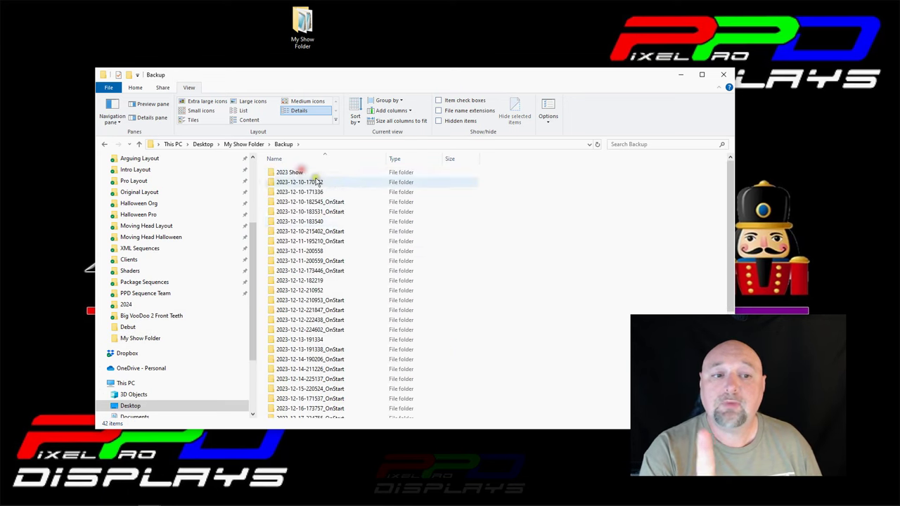
scroll(331, 210, down, 6)
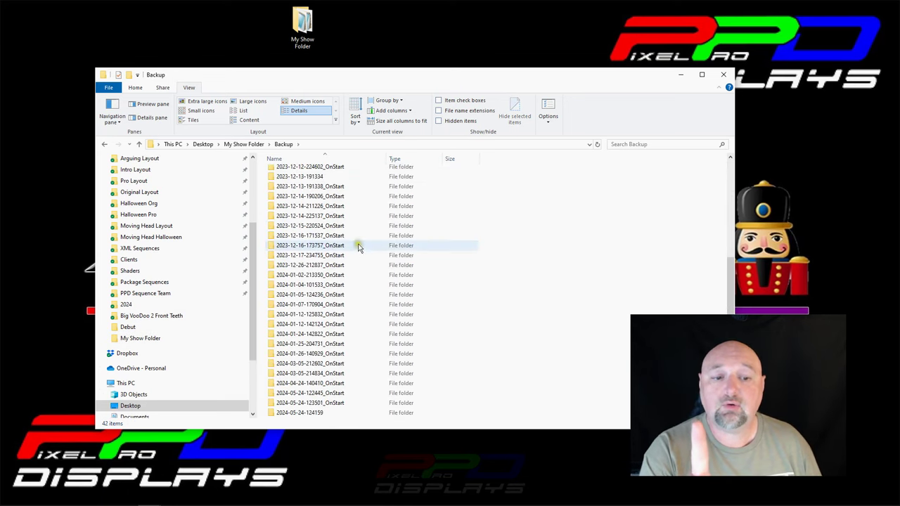
click(290, 412)
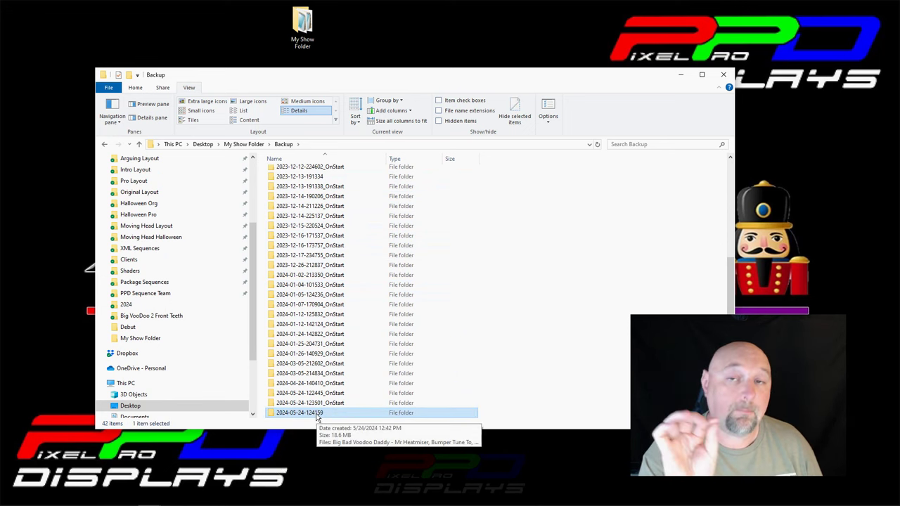
double_click(316, 415)
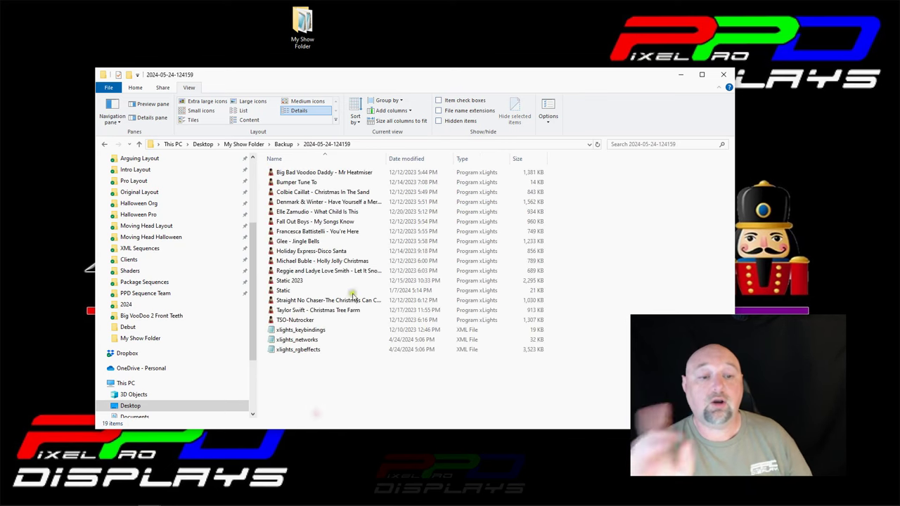
click(362, 173)
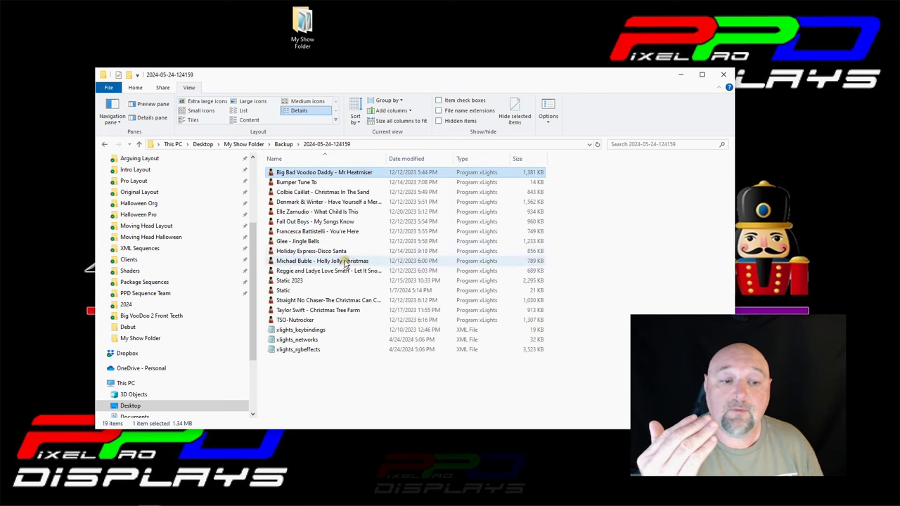
click(290, 329)
click(290, 340)
click(286, 350)
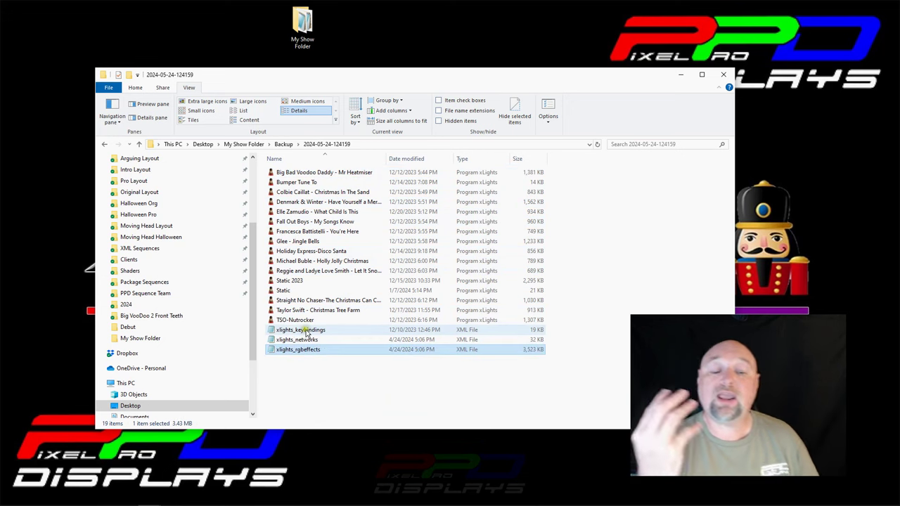
click(283, 144)
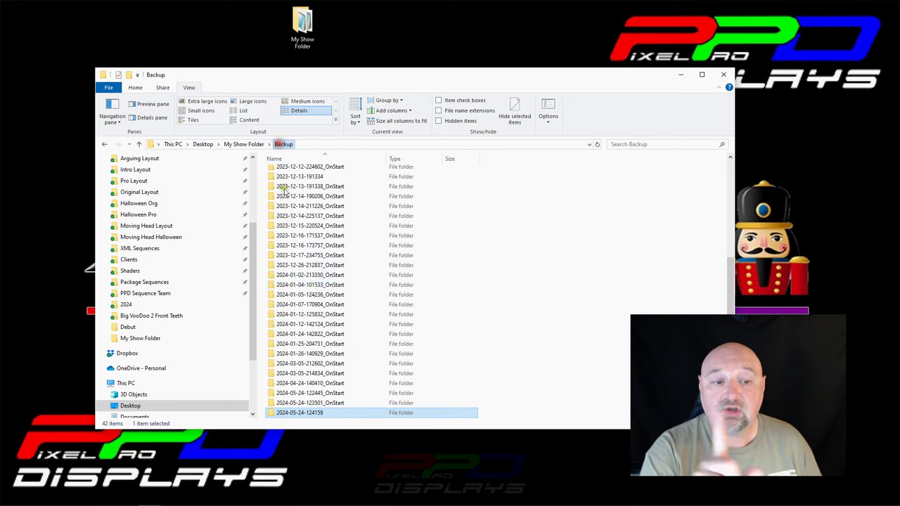
click(288, 265)
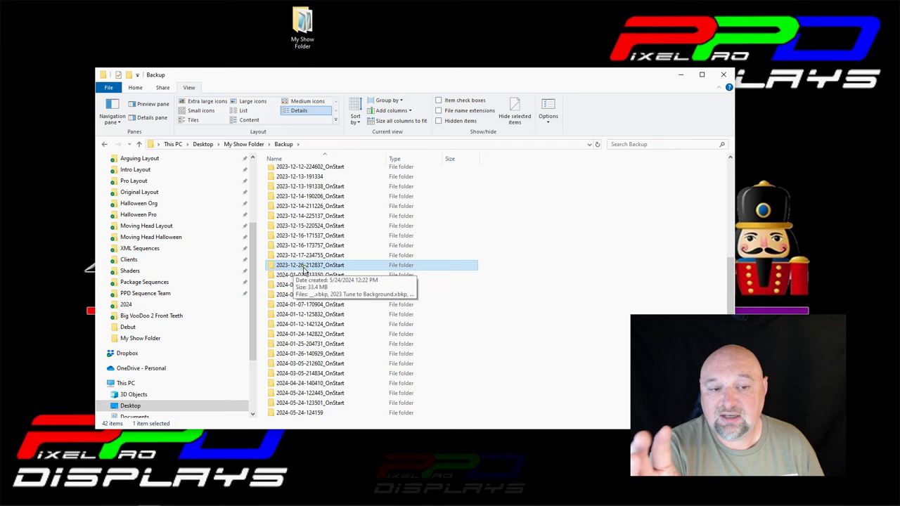
double_click(304, 269)
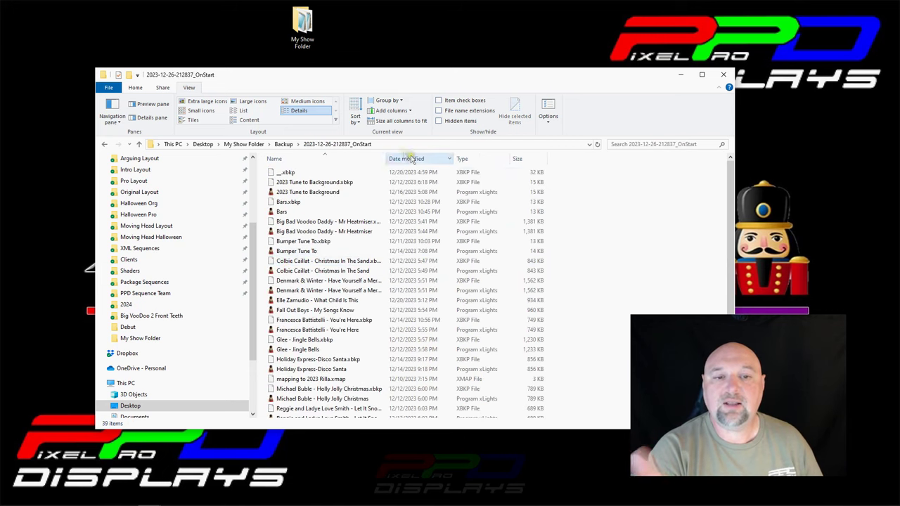
click(465, 159)
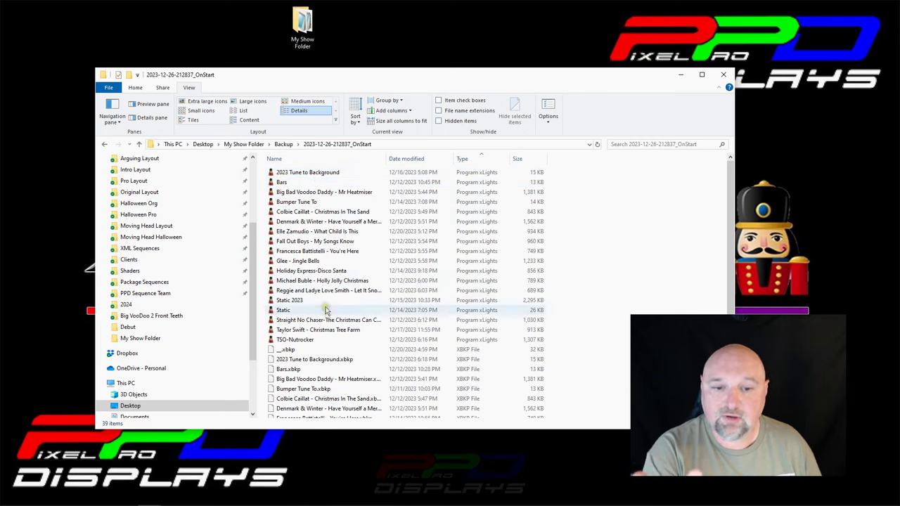
scroll(325, 310, down, 4)
click(454, 246)
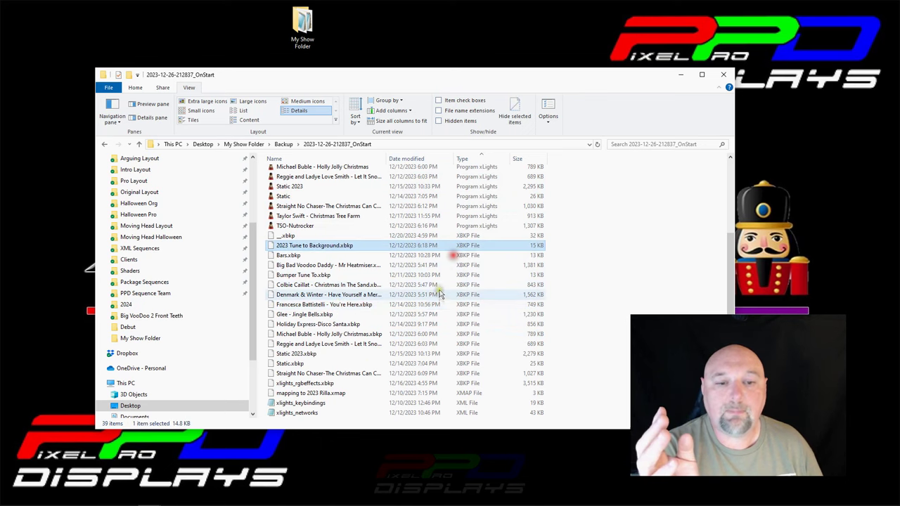
scroll(436, 366, down, 1)
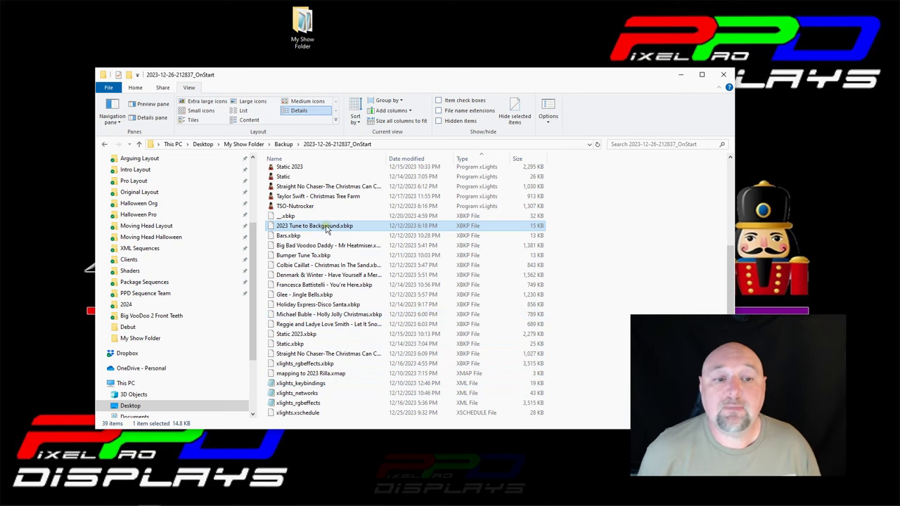
Rename 2023 Tune to Background.xbkp to 2023 Tune to Background2.xsq, accepting the extension change.
right_click(275, 229)
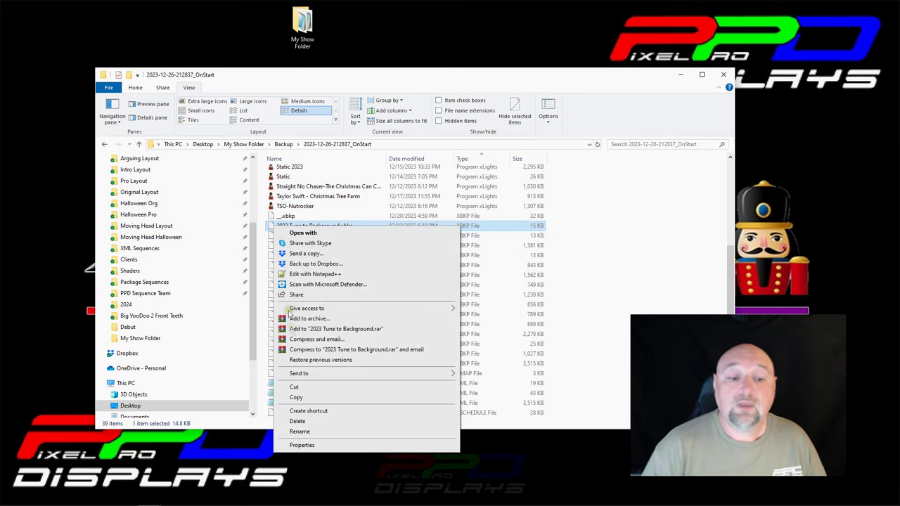
click(299, 429)
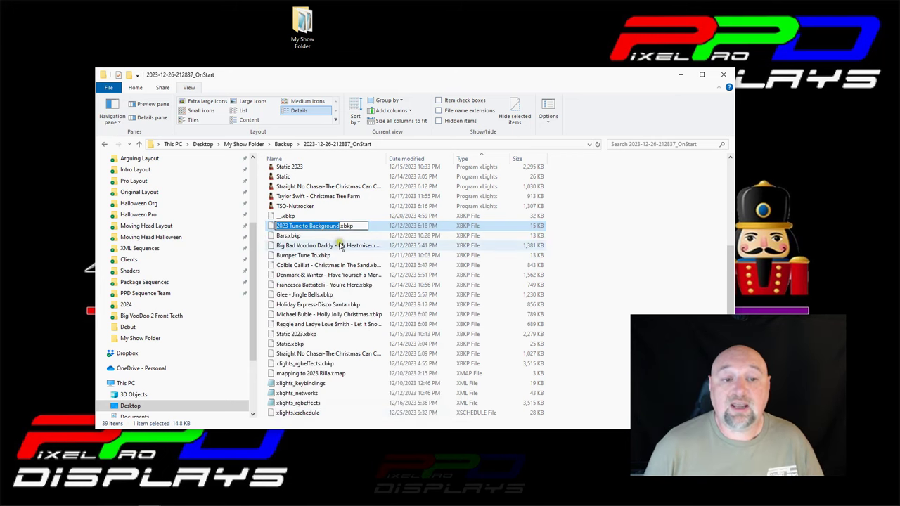
key(Right)
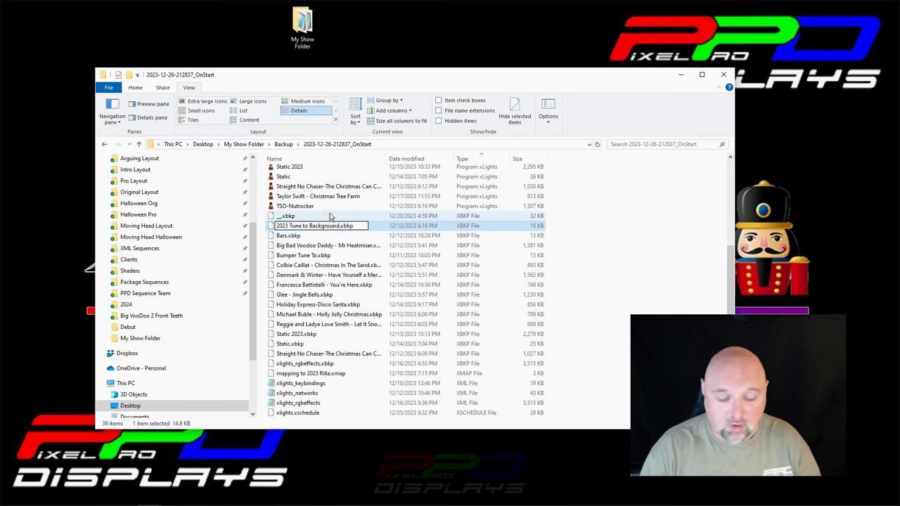
text(2)
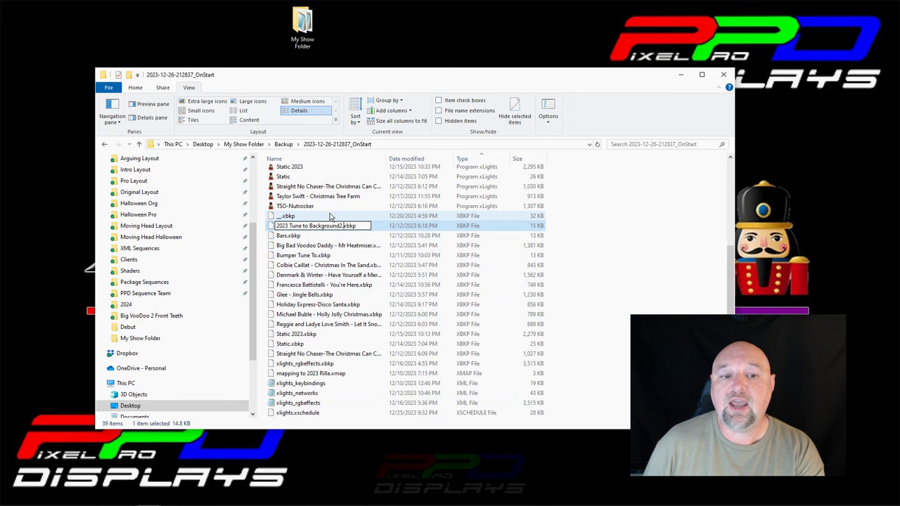
key(BackSpace)
key(BackSpace)
key(BackSpace)
key(BackSpace)
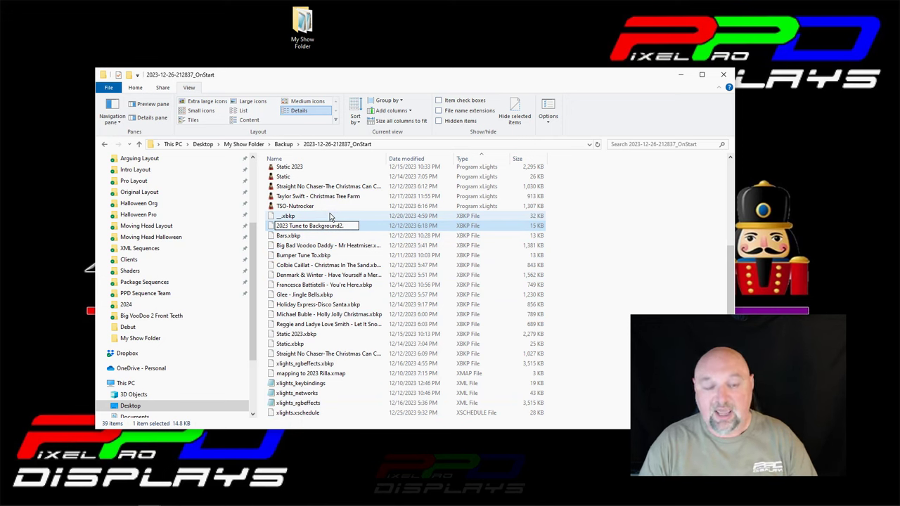
text(xsq)
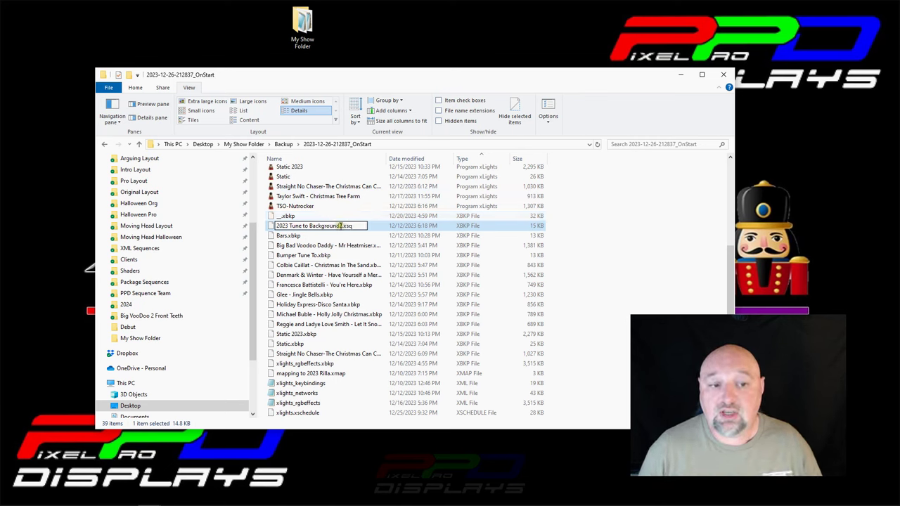
key(Return)
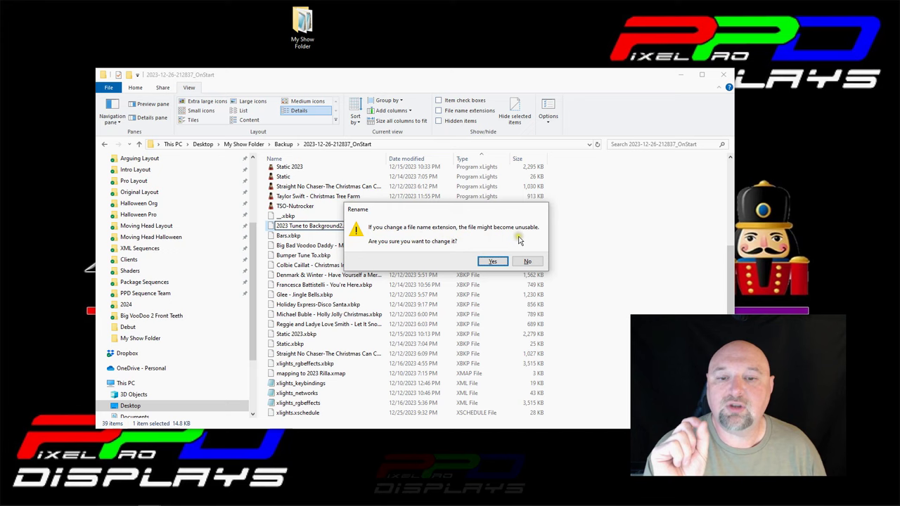
click(486, 264)
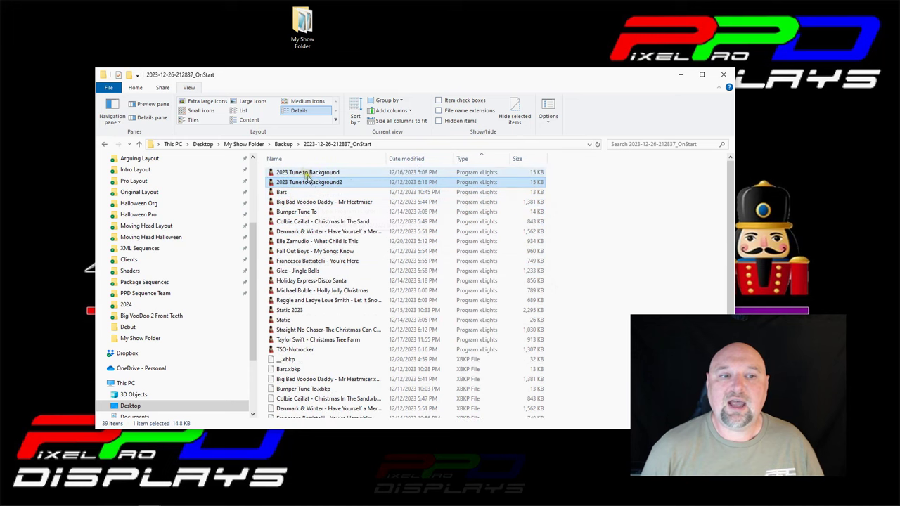
click(306, 172)
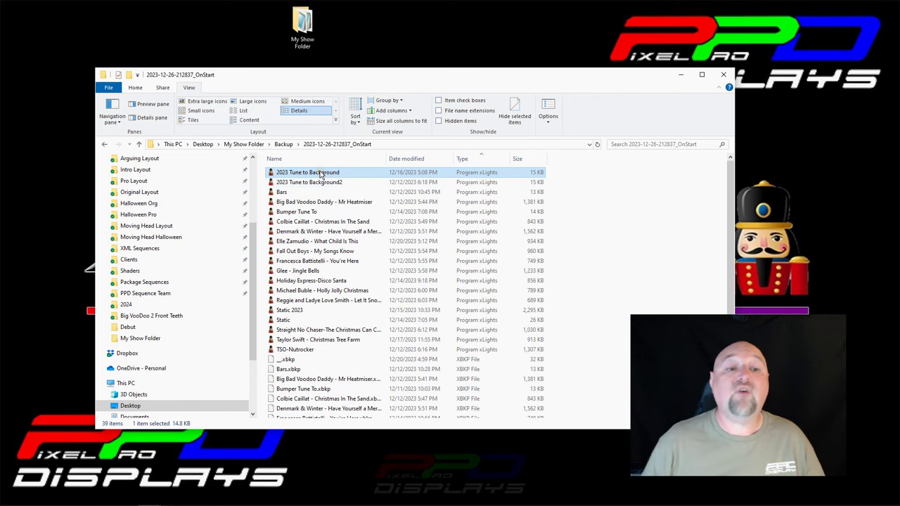
click(314, 173)
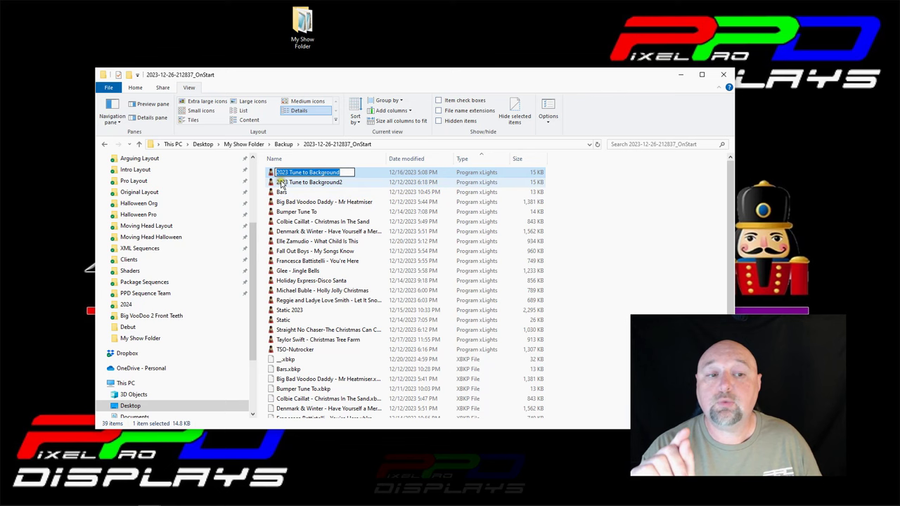
key(Escape)
scroll(313, 323, down, 4)
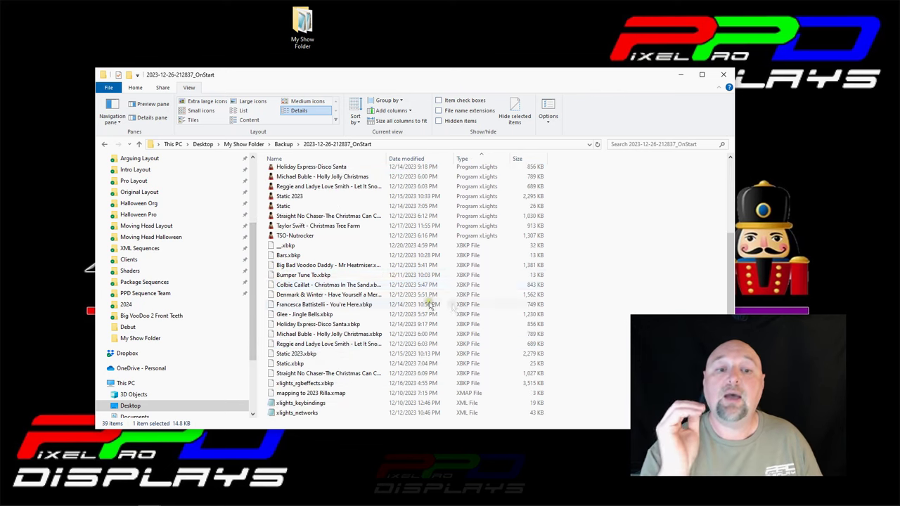
scroll(459, 249, up, 4)
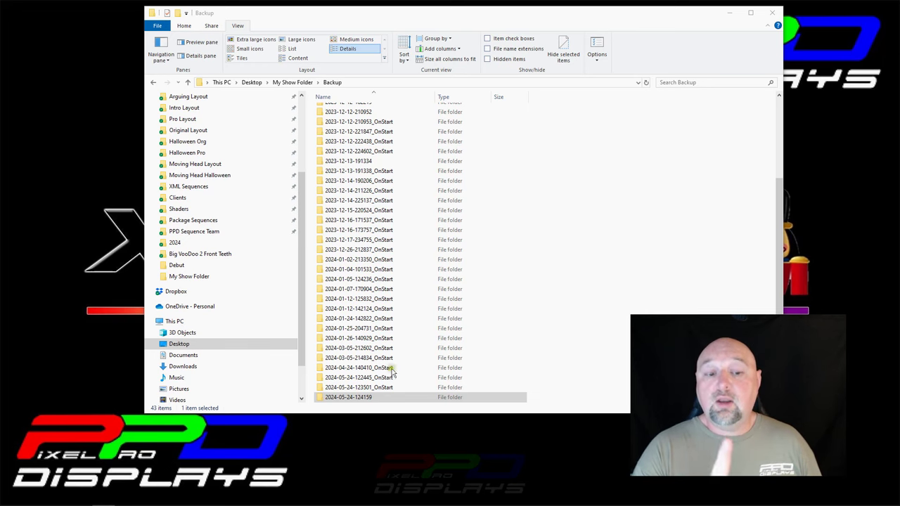
double_click(362, 397)
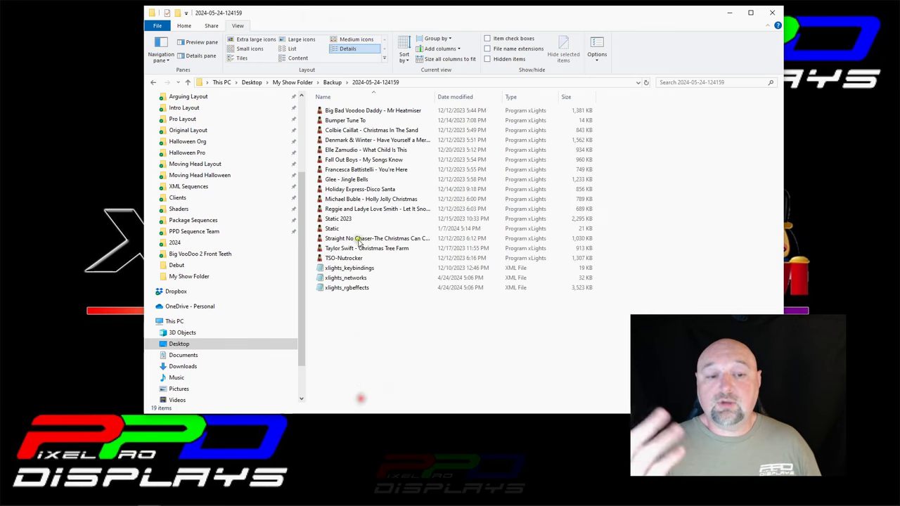
click(336, 268)
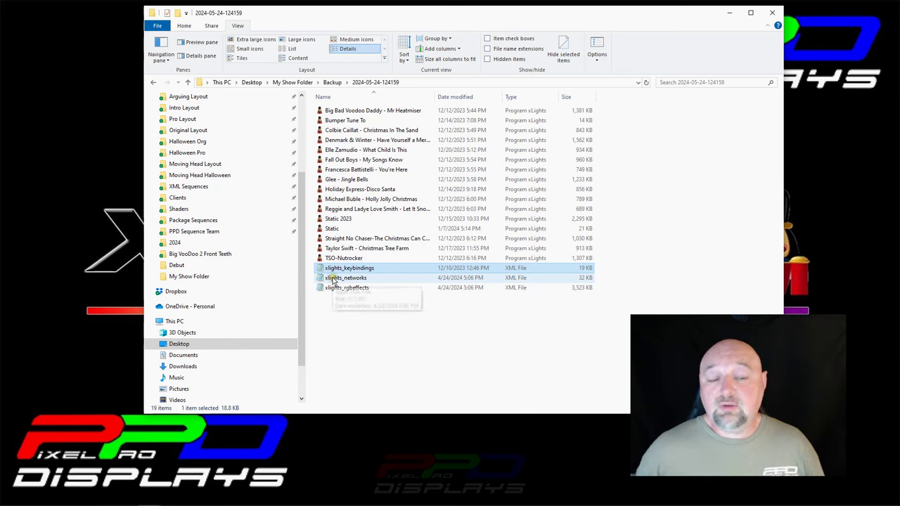
Select xlights_networks and xlights_rgbeffects in the latest backup, then bring xLights forward.
click(334, 281)
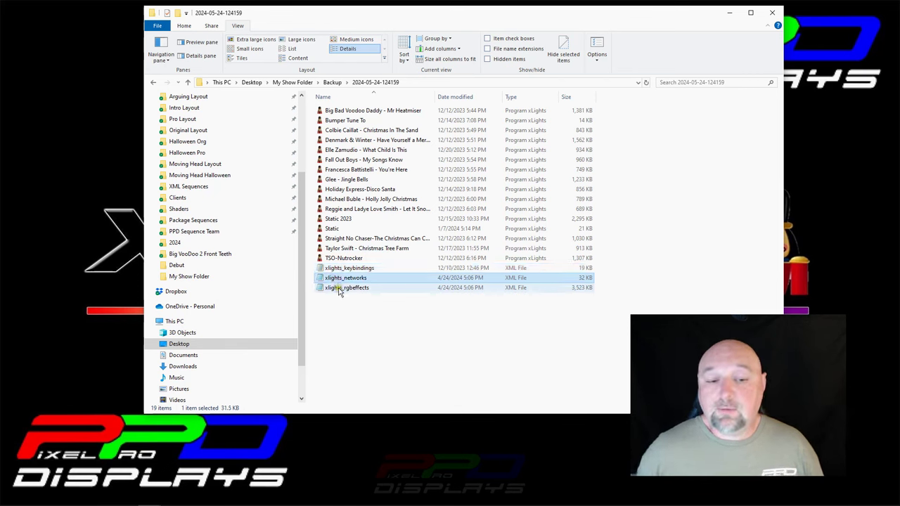
shift+click(337, 288)
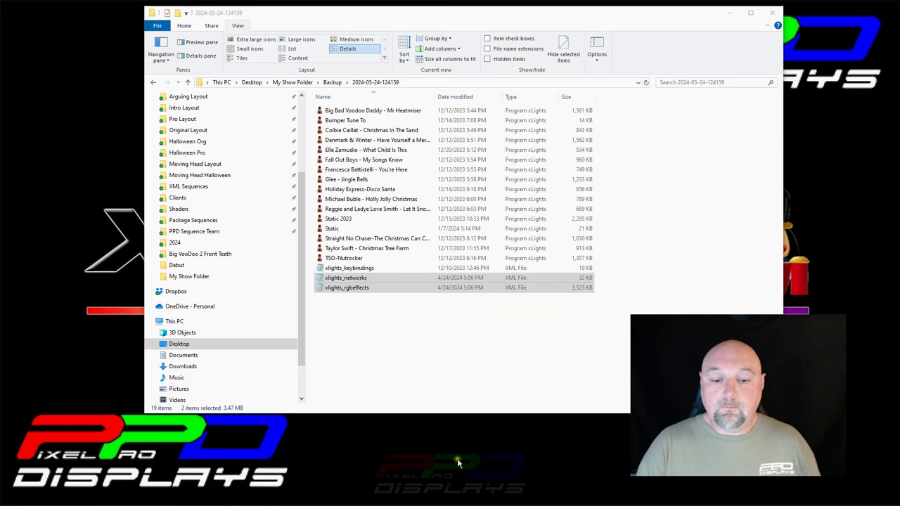
click(378, 496)
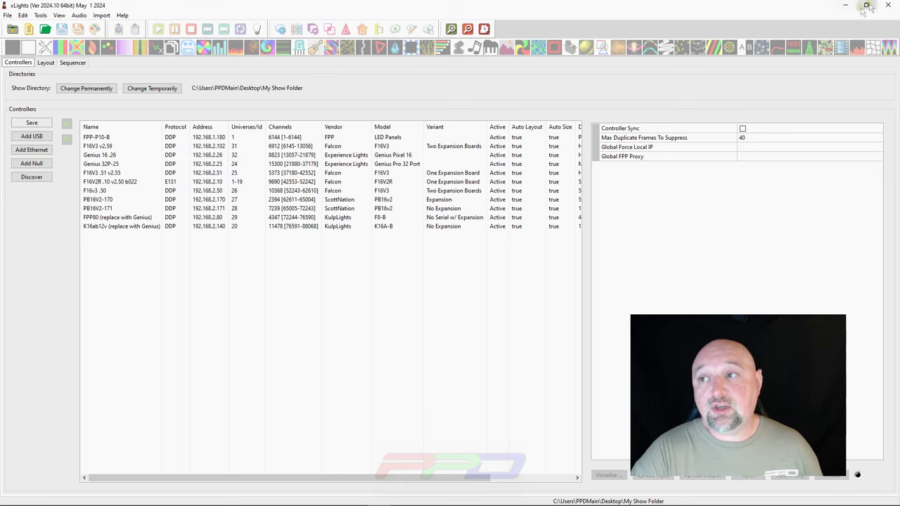
Close xLights and copy the backup's xlights_networks and xlights_rgbeffects files.
click(889, 6)
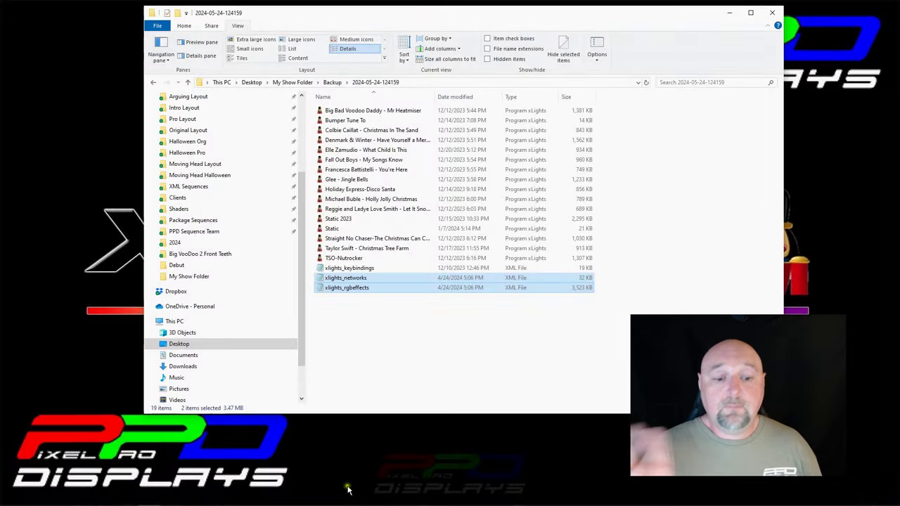
click(343, 313)
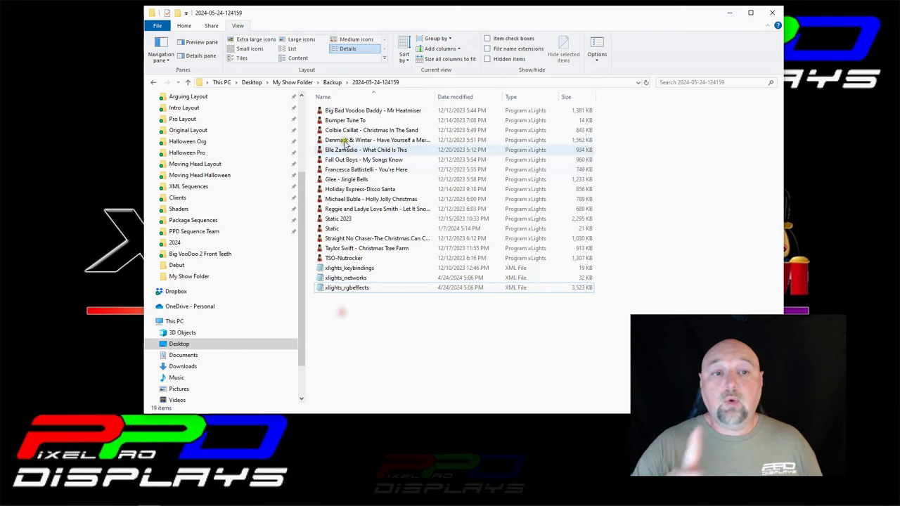
click(346, 279)
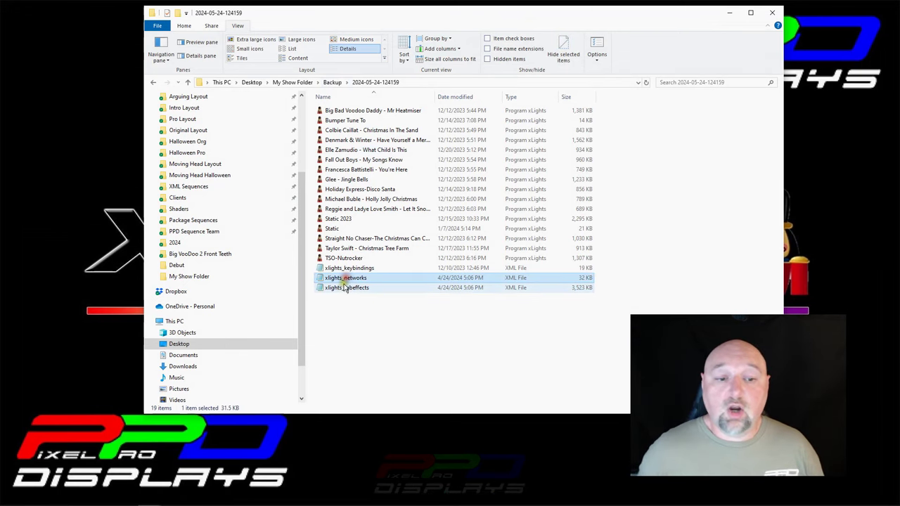
ctrl+click(344, 288)
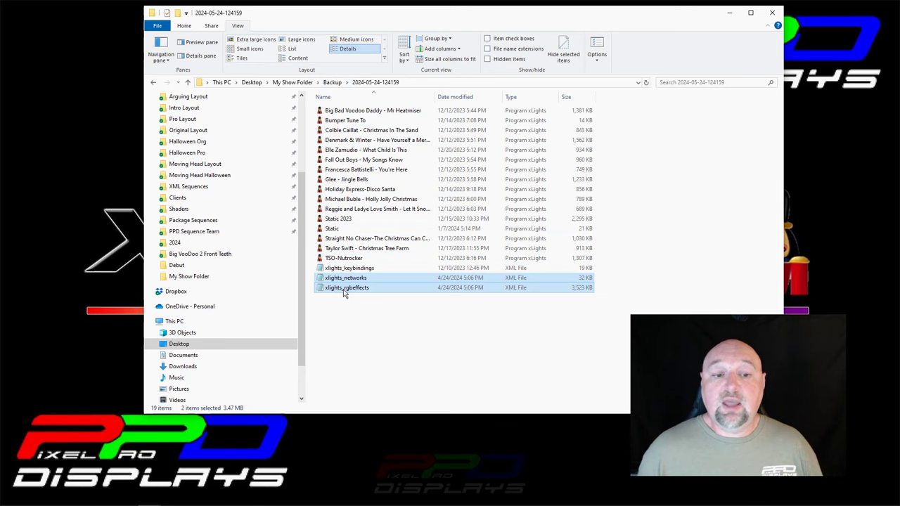
right_click(345, 293)
click(379, 440)
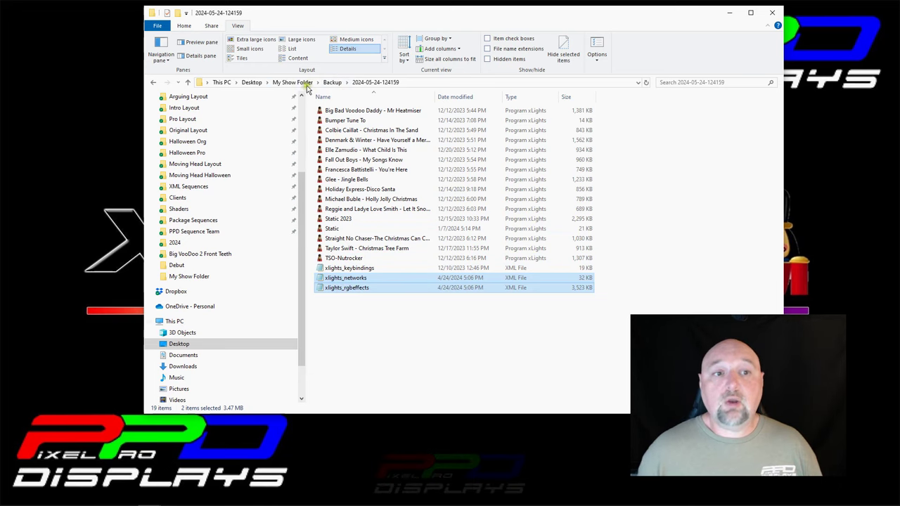
Replace the old xlights_networks and xlights_rgbeffects in My Show Folder with the copies, then return to xLights.
click(292, 83)
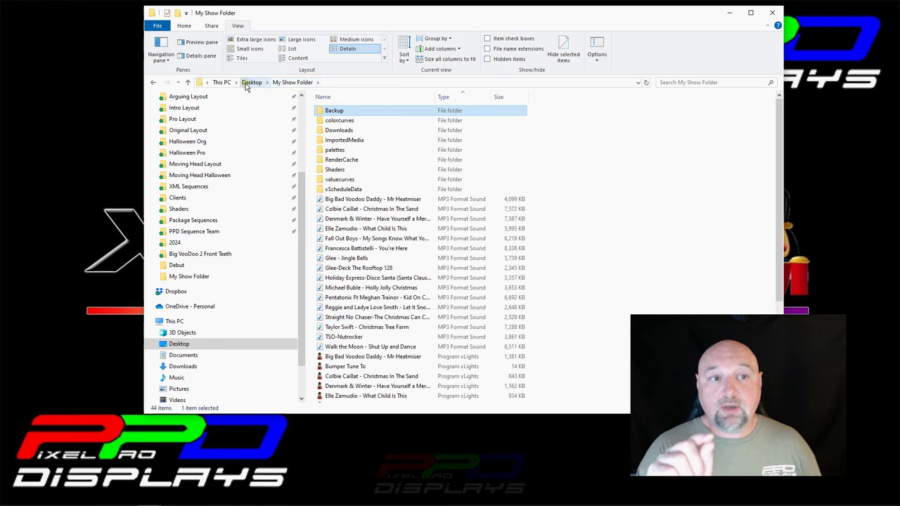
scroll(407, 281, down, 5)
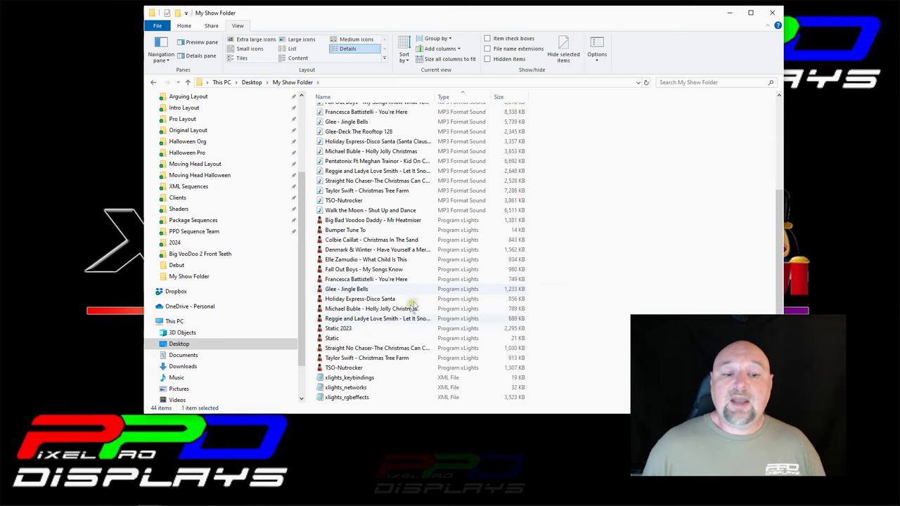
click(356, 387)
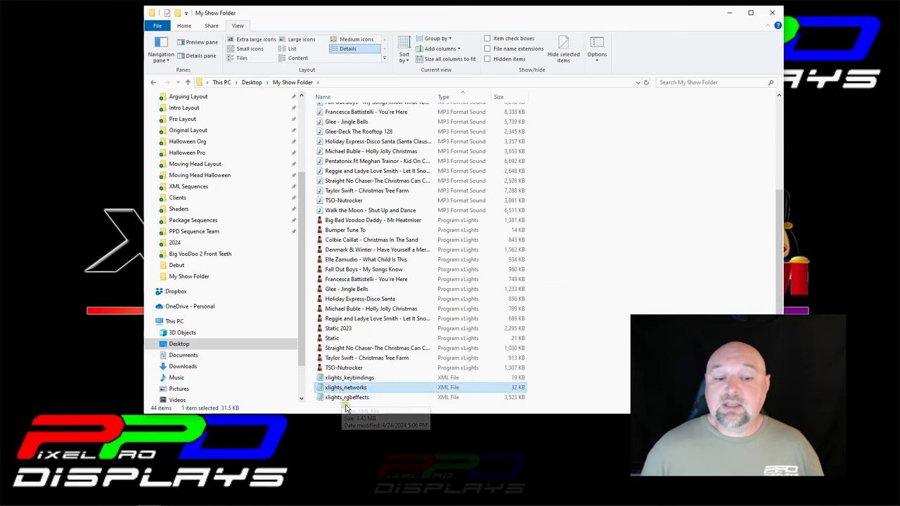
ctrl+click(345, 397)
key(Delete)
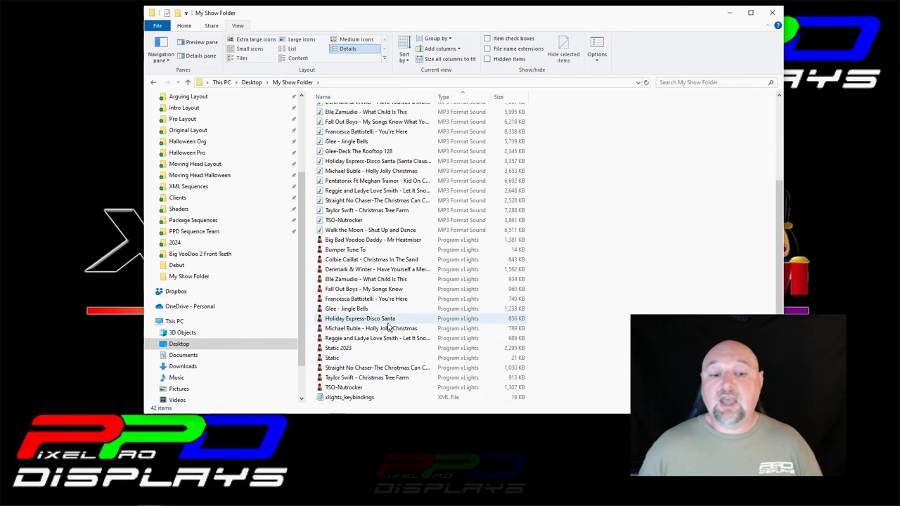
right_click(581, 303)
click(602, 369)
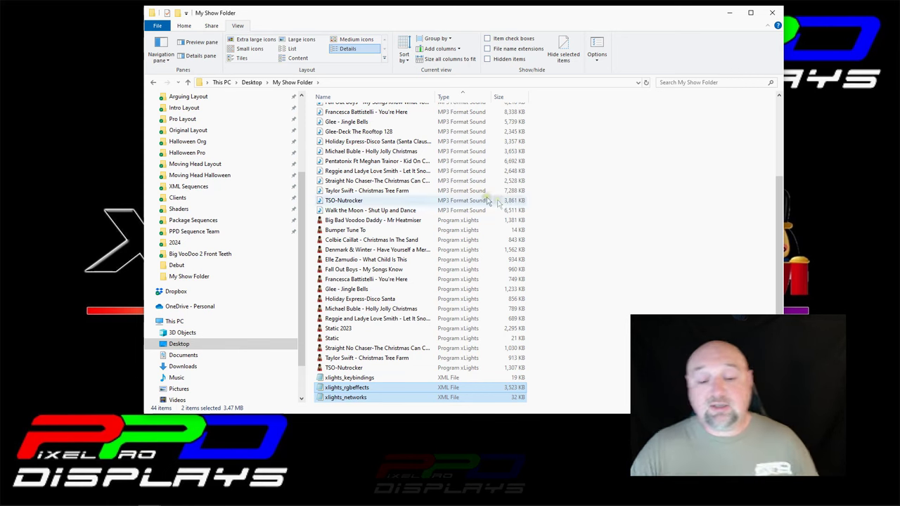
mouse_move(411, 501)
click(380, 496)
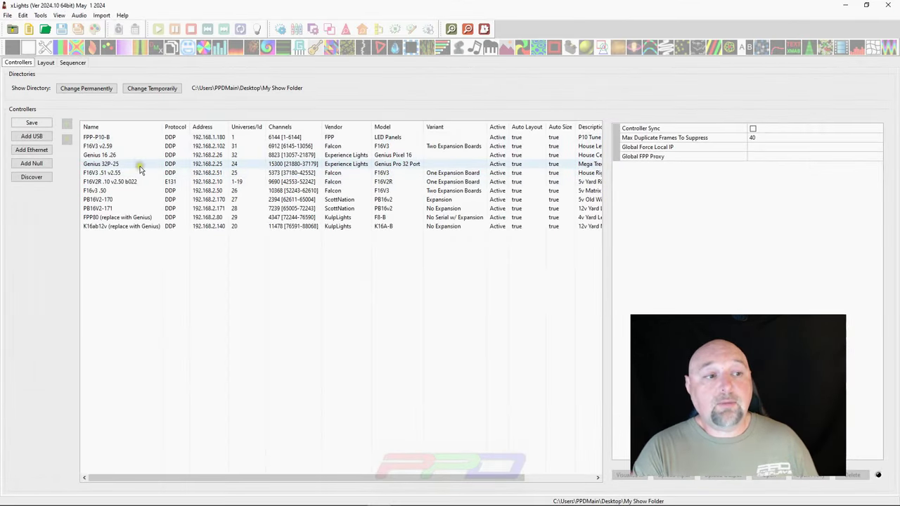
Switch to the Layout tab to see the restored models over the House.jpg background.
click(46, 62)
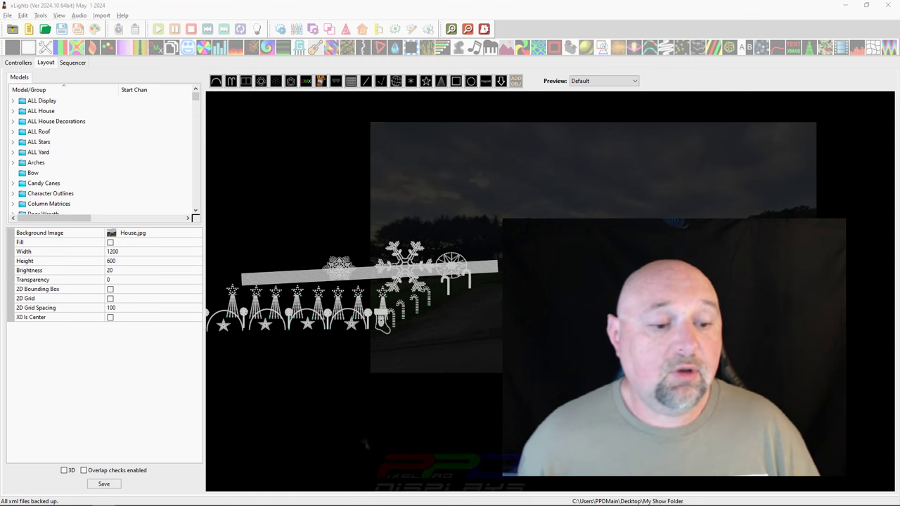
Open a new File Explorer window and go through This PC to USB Drive (E:).
right_click(149, 499)
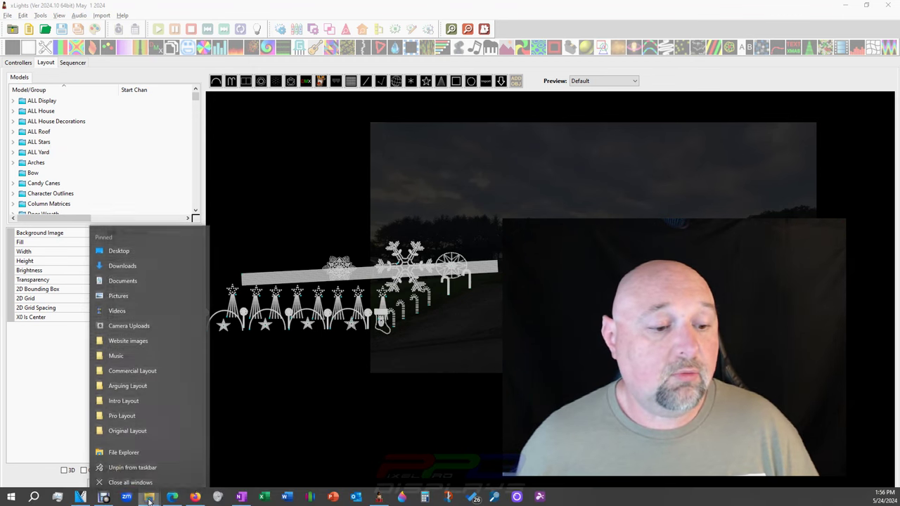
click(118, 452)
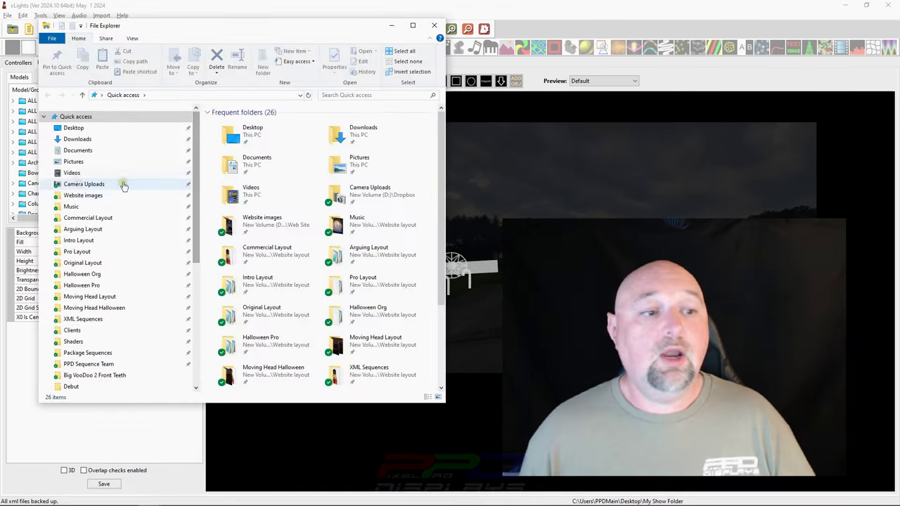
scroll(123, 184, down, 4)
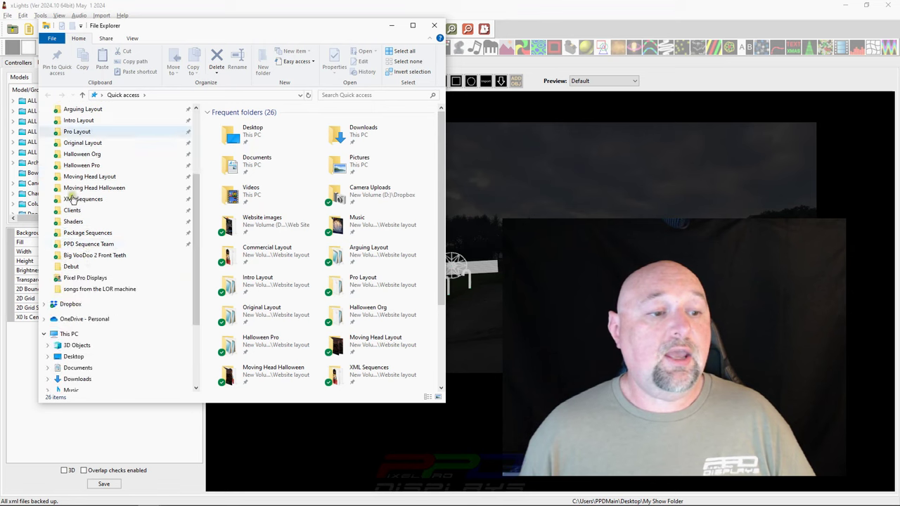
click(56, 338)
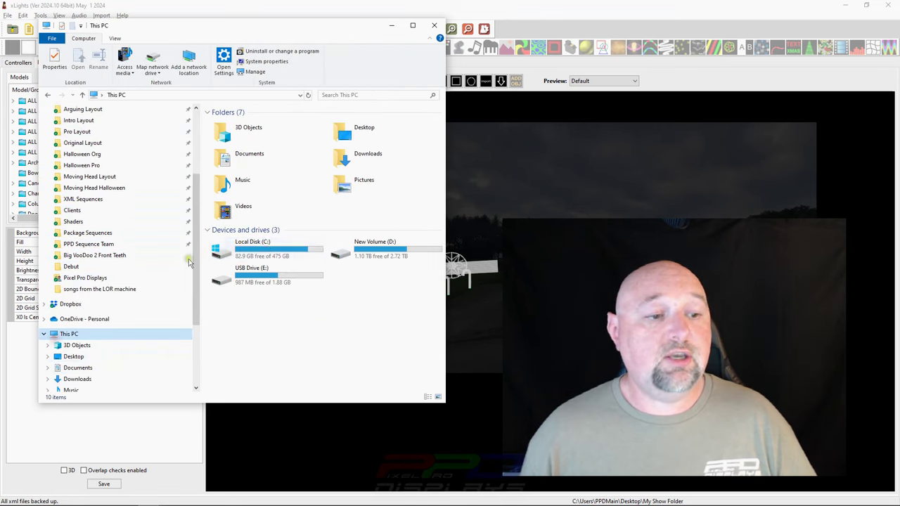
double_click(226, 282)
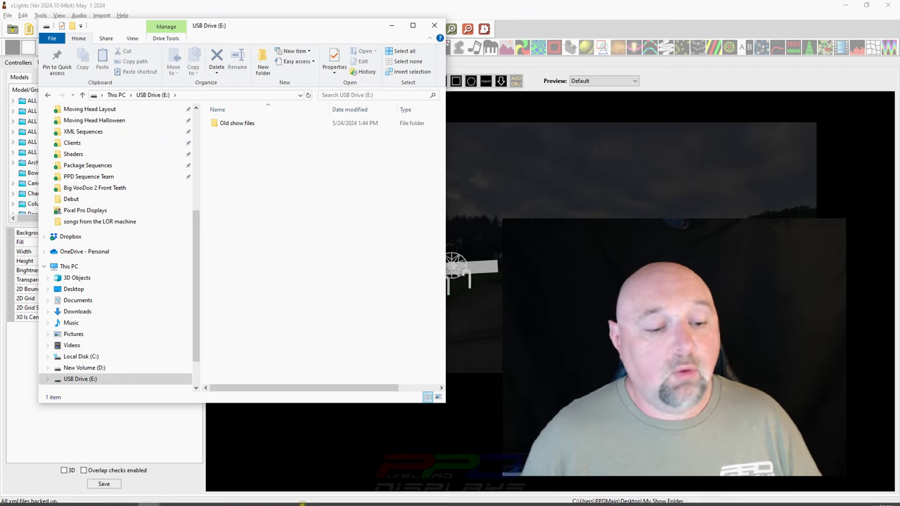
Open My Show Folder's Backup folder and place it below the USB Drive window.
mouse_move(143, 501)
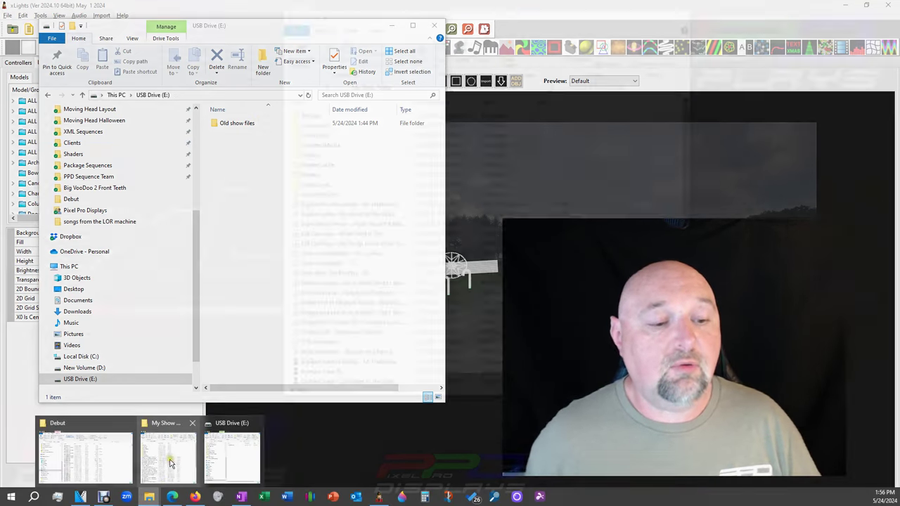
click(176, 462)
drag(382, 18, 382, 37)
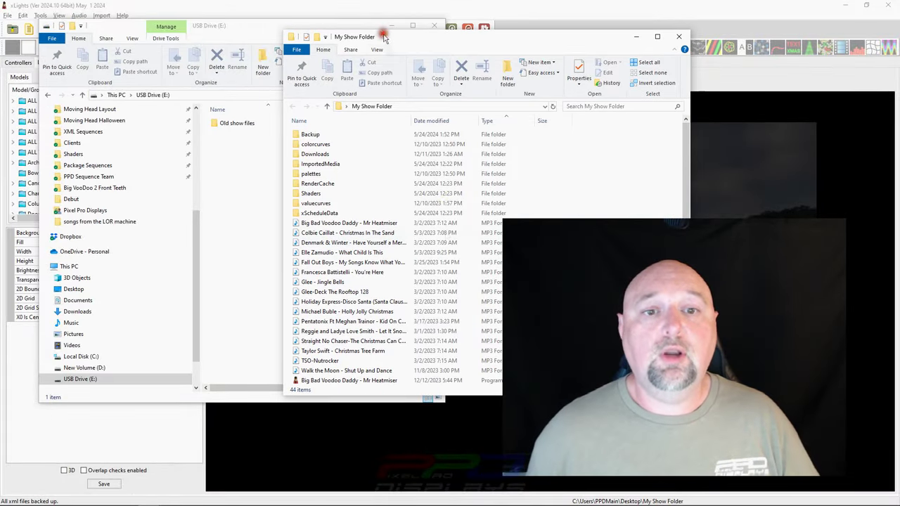
double_click(312, 135)
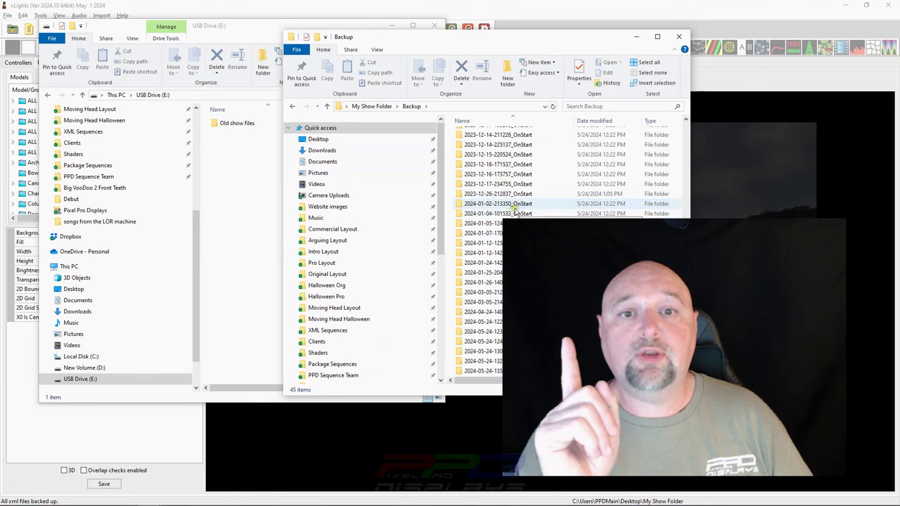
drag(450, 36, 144, 183)
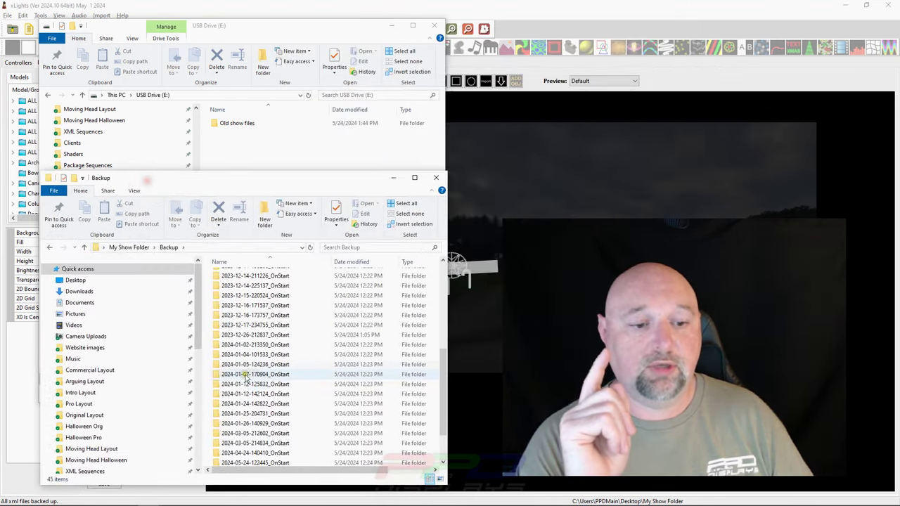
scroll(281, 380, down, 2)
click(251, 460)
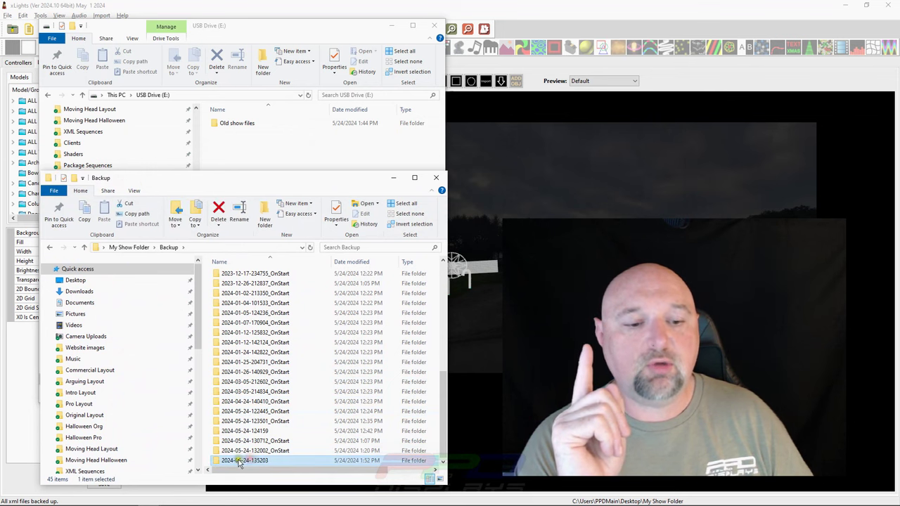
drag(239, 462, 264, 156)
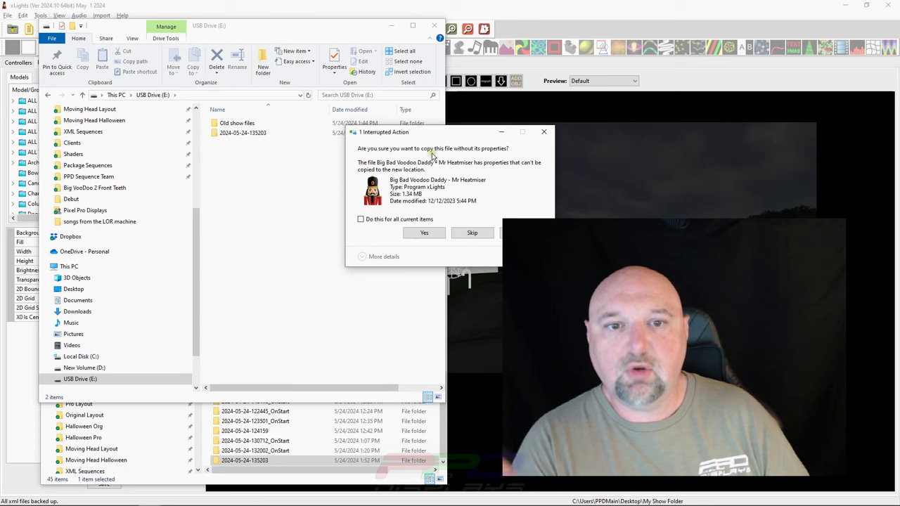
click(361, 218)
click(431, 234)
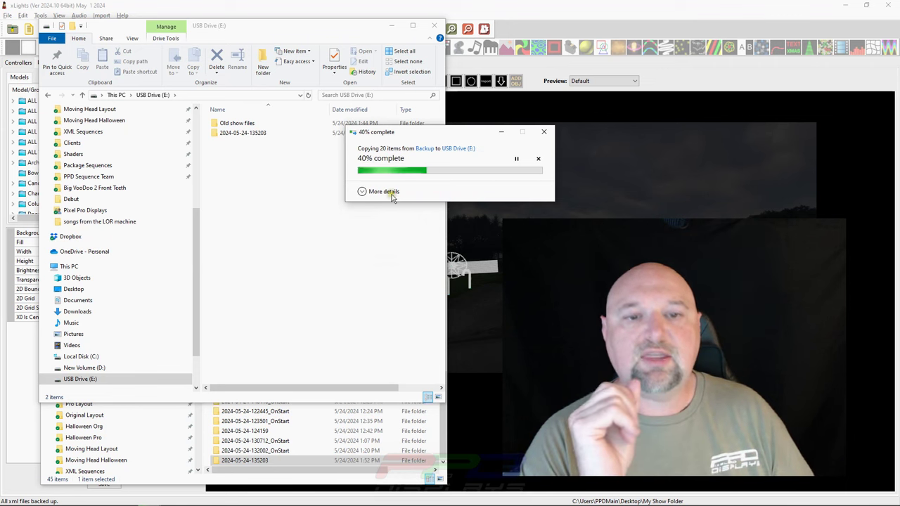
click(241, 134)
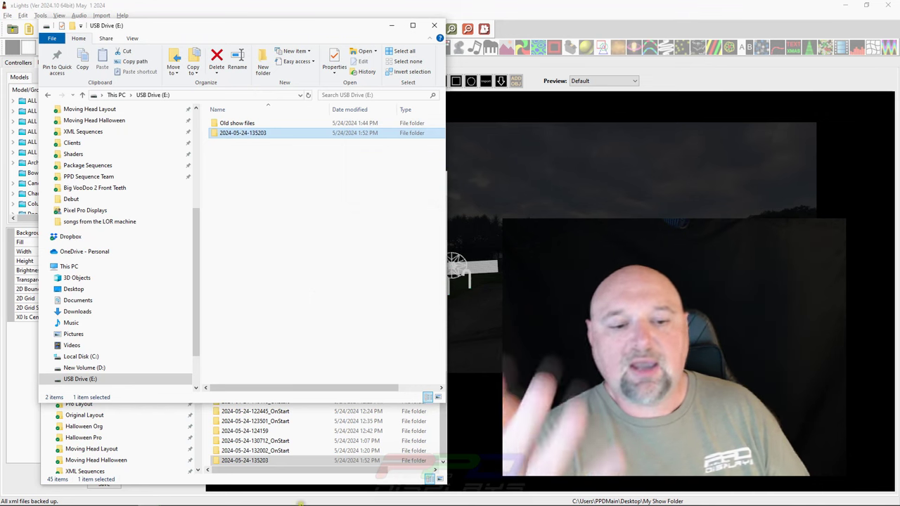
double_click(253, 460)
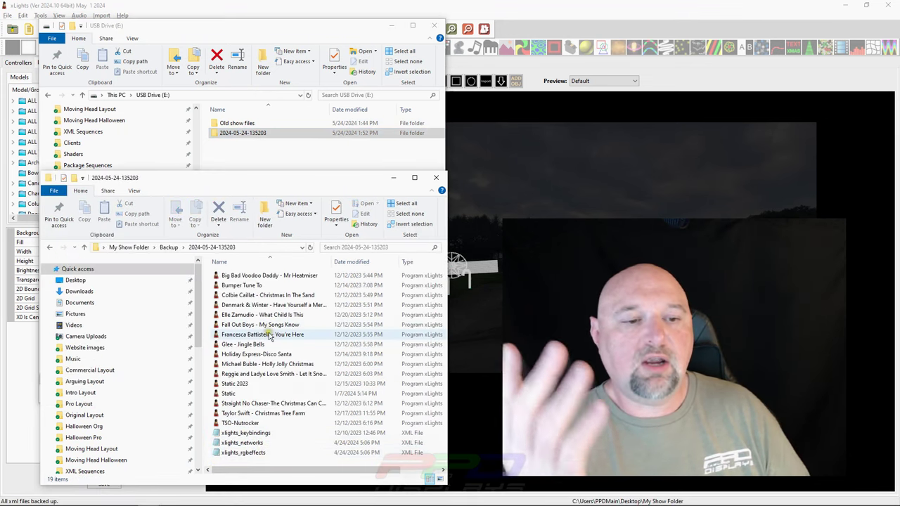
Navigate from the copied backup folder back up to My Show Folder.
scroll(281, 351, right, 2)
scroll(281, 353, left, 2)
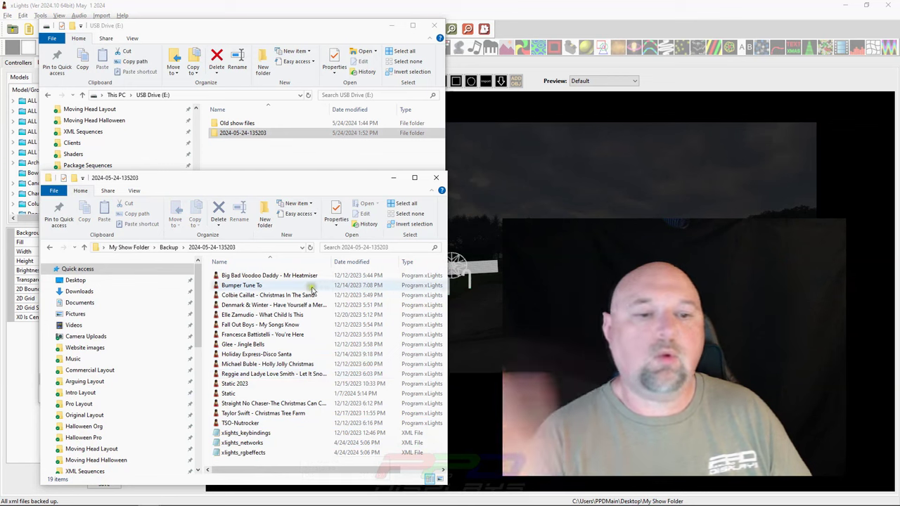
click(169, 247)
click(127, 246)
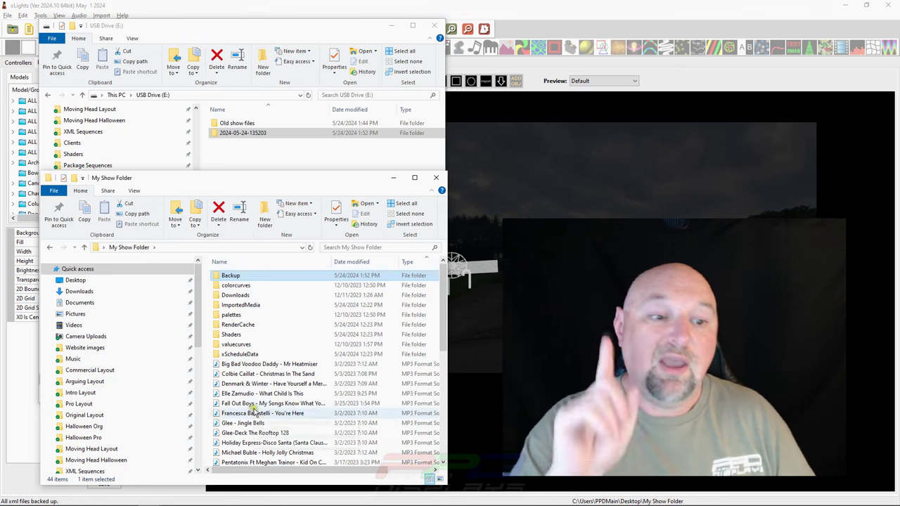
Select all 16 MP3 songs and copy them to USB Drive (E:), applying Yes to all.
click(239, 363)
scroll(239, 364, down, 6)
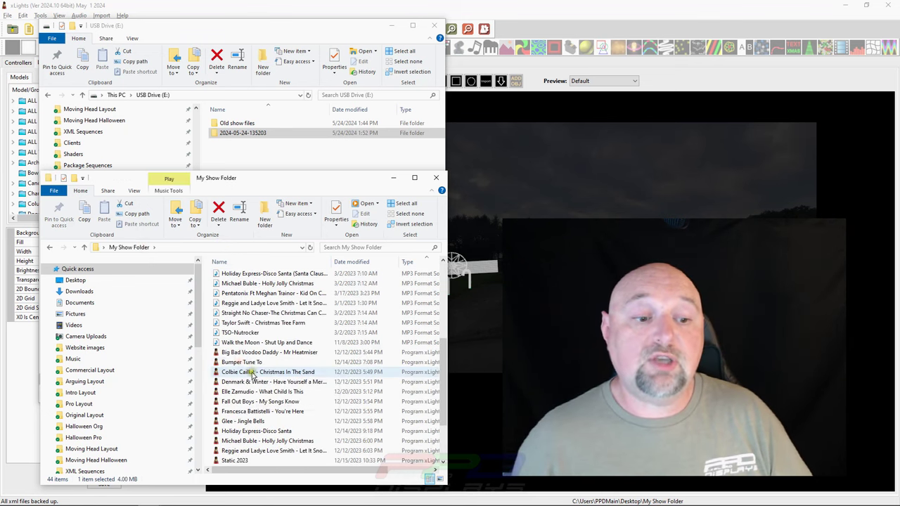
shift+click(256, 347)
scroll(254, 360, up, 4)
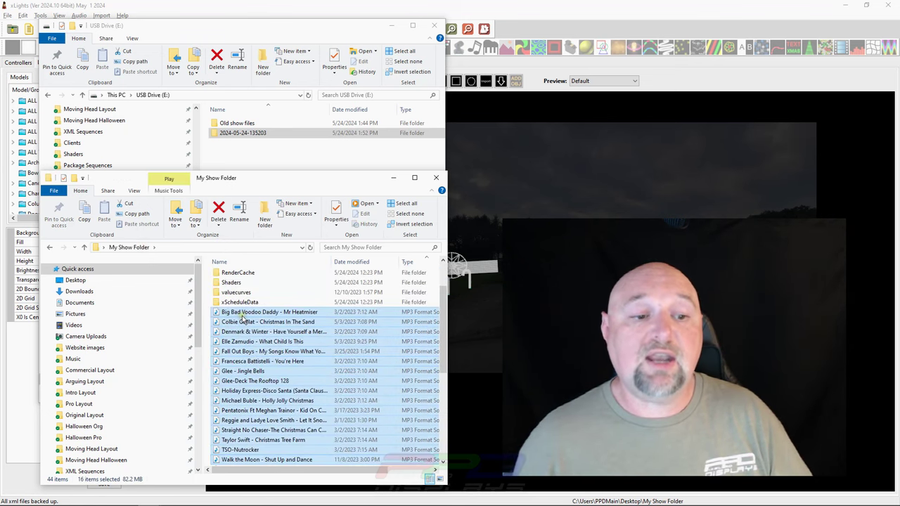
drag(243, 319, 261, 154)
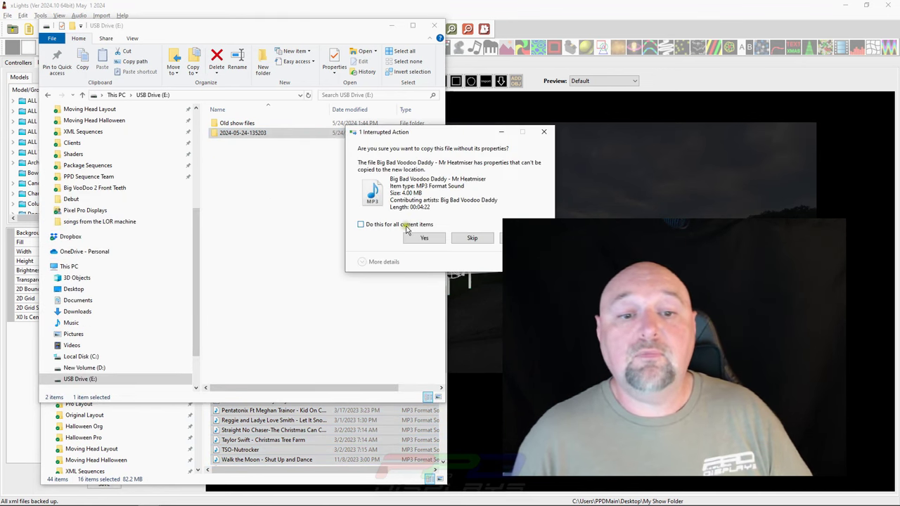
click(407, 226)
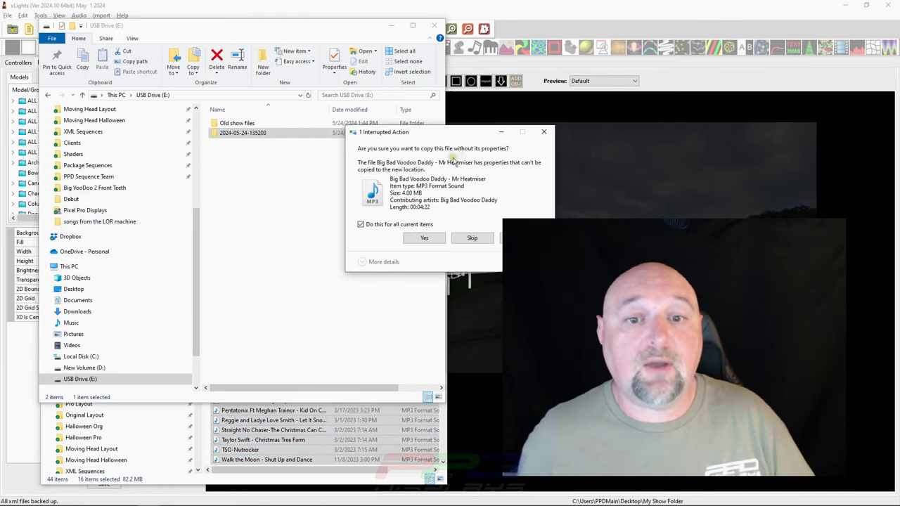
click(410, 239)
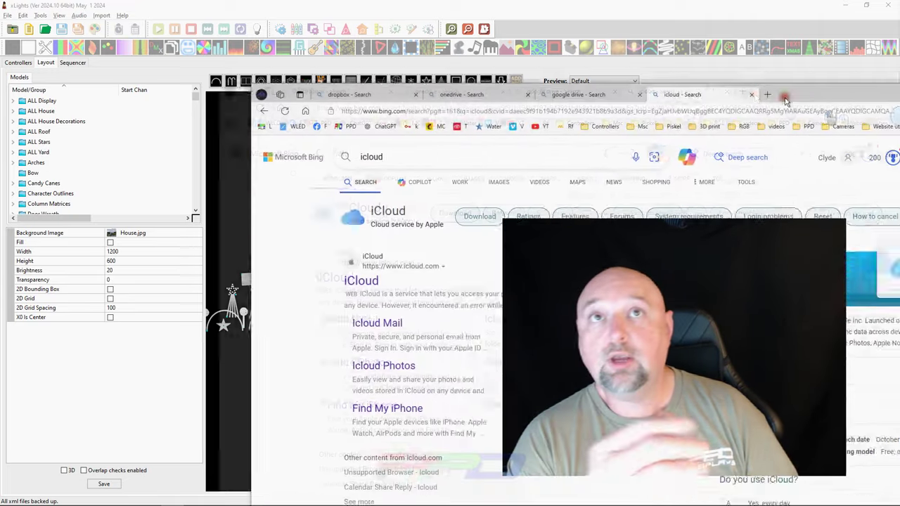
Move the Edge window with the iCloud search results to the screen's upper left over xLights.
drag(786, 102, 567, 14)
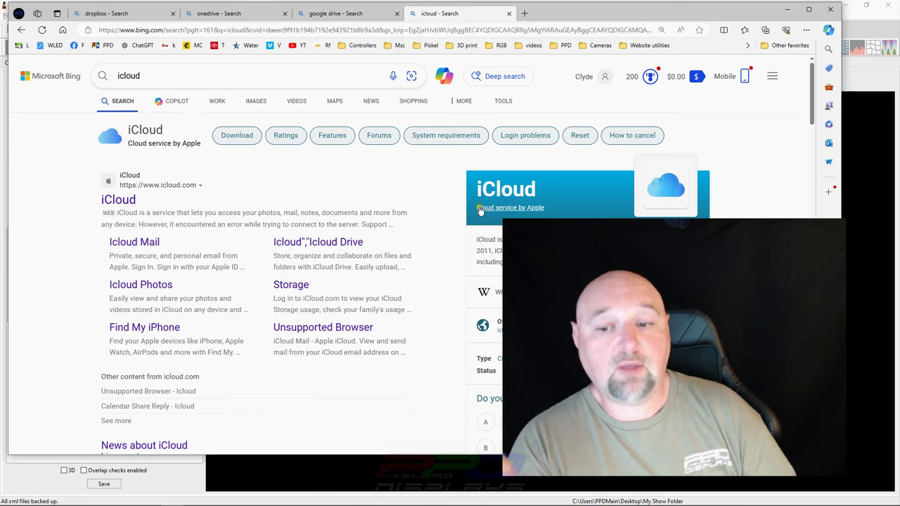
Browse the Google Drive and OneDrive result tabs, then finish on the Dropbox results.
click(336, 17)
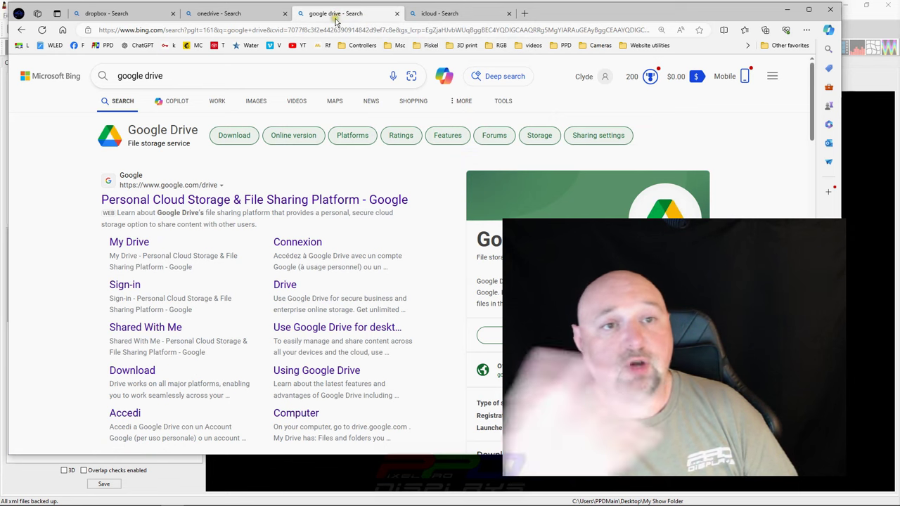
click(224, 14)
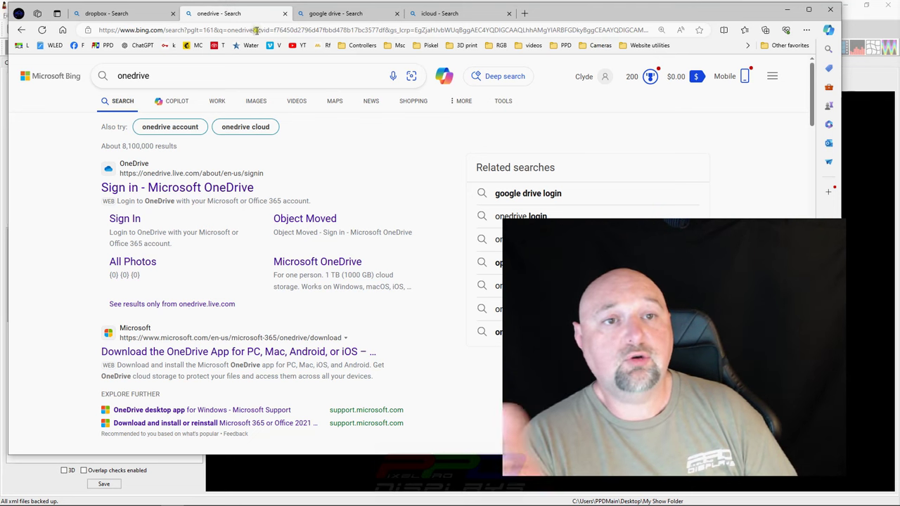
click(335, 14)
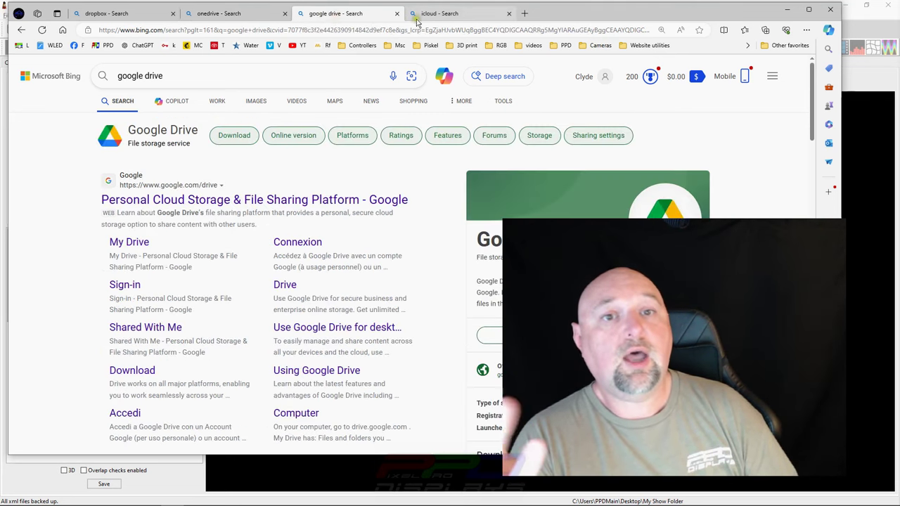
click(125, 19)
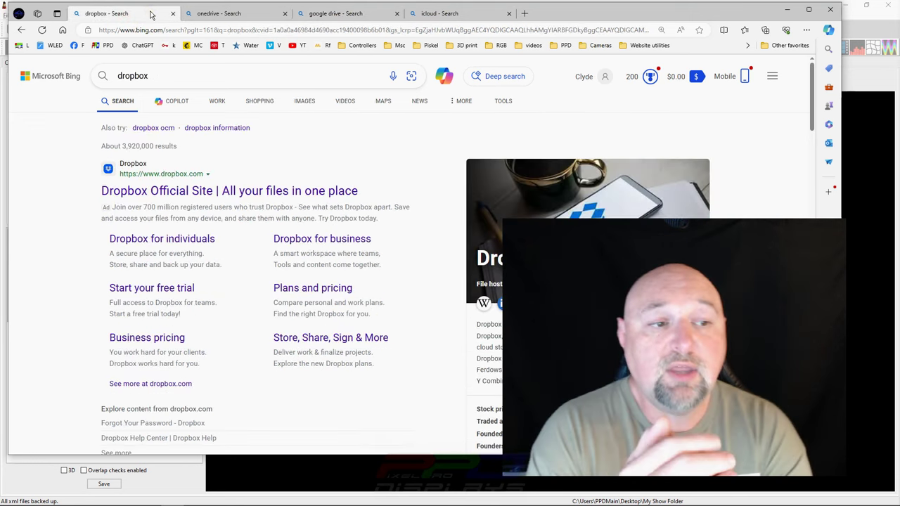